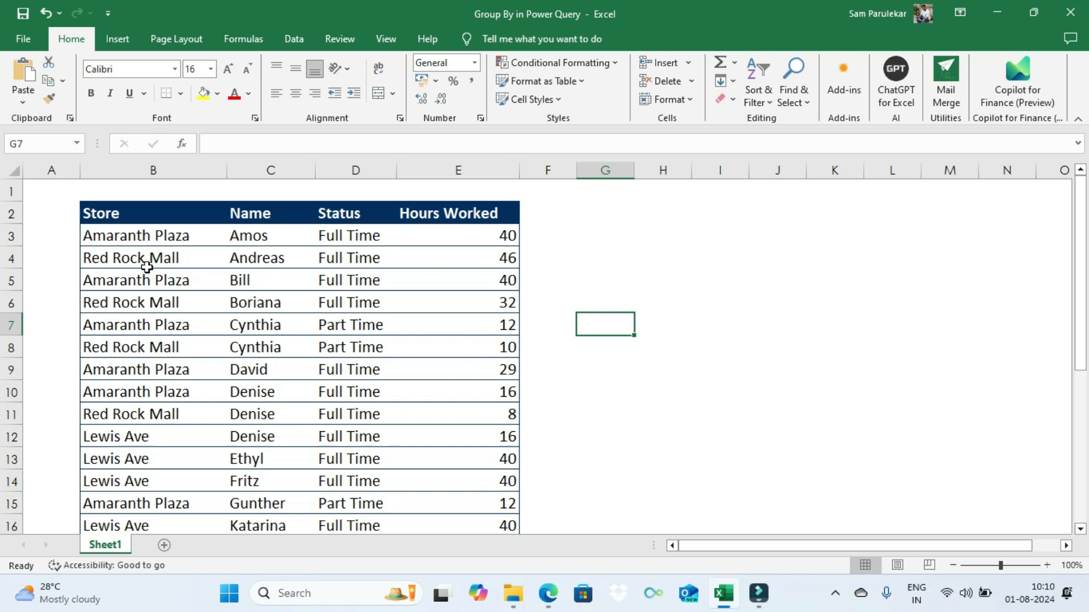
Step: Examine the entries for employees listed under more than one store, in rows 7–8 and 10–12
left_click_drag(146, 326, 478, 345)
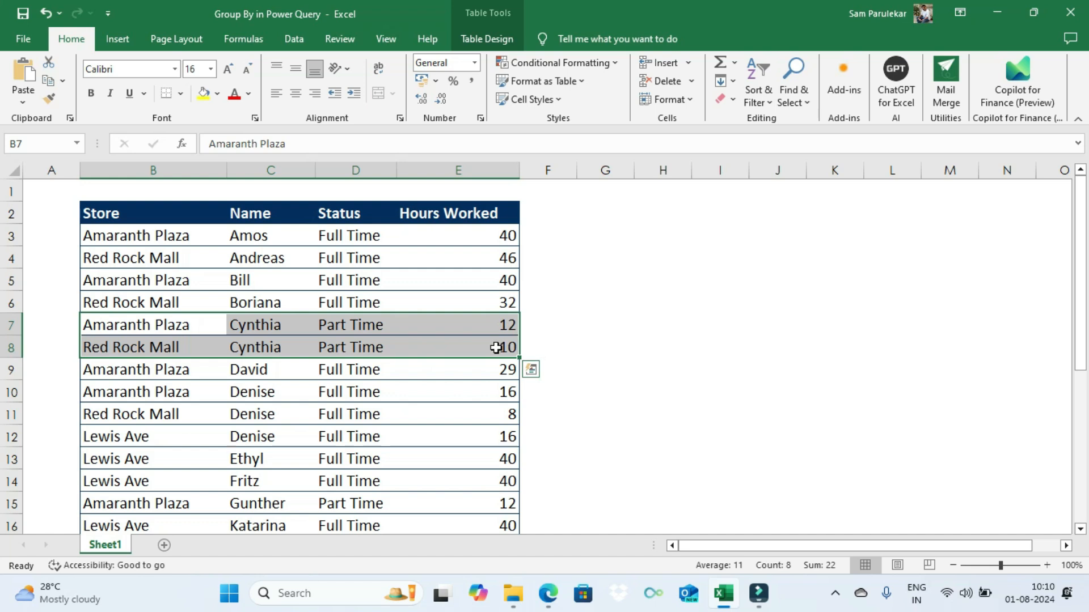
left_click(131, 398)
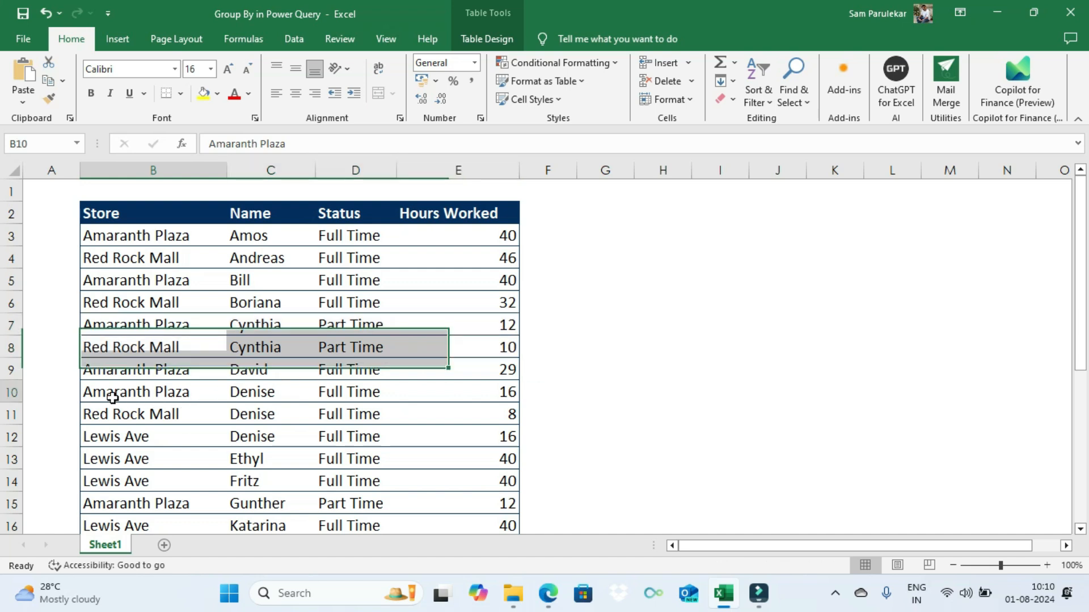
left_click_drag(157, 397, 487, 433)
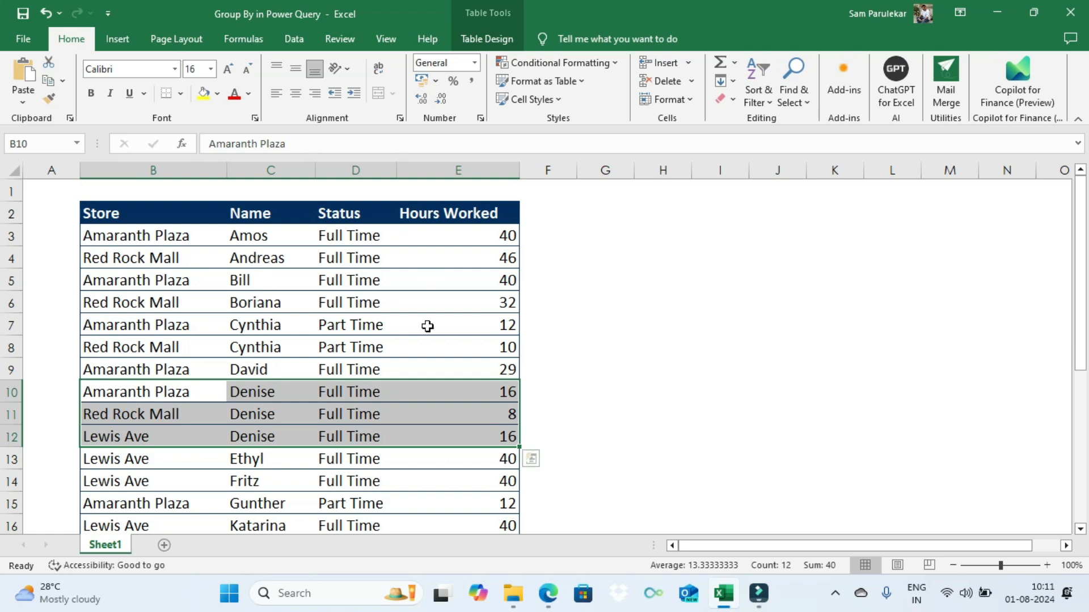
Step: Load the employee hours table into the Power Query Editor
left_click(271, 315)
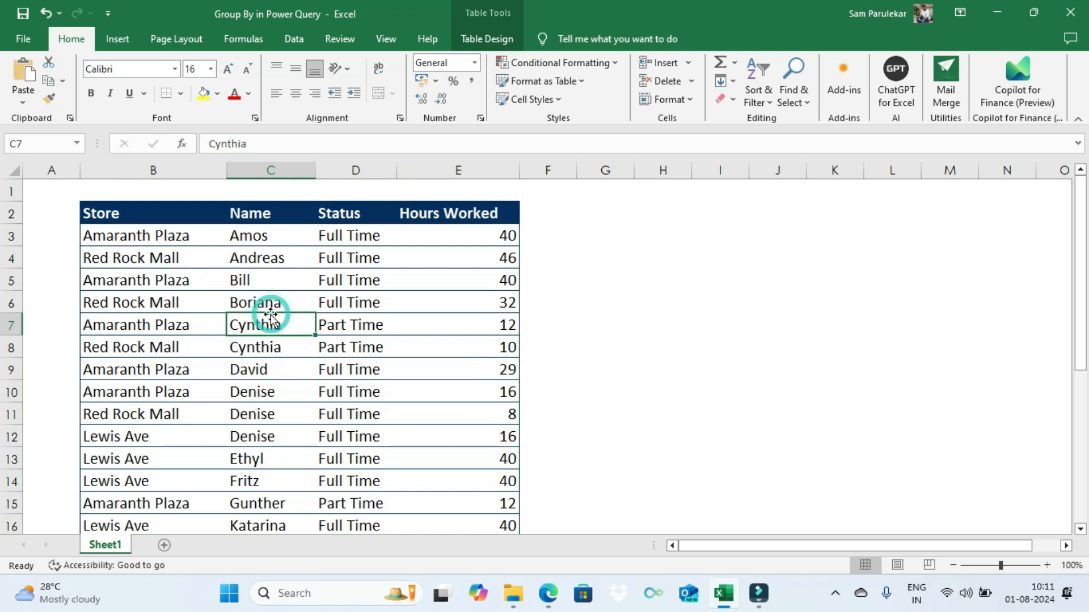
right_click(279, 324)
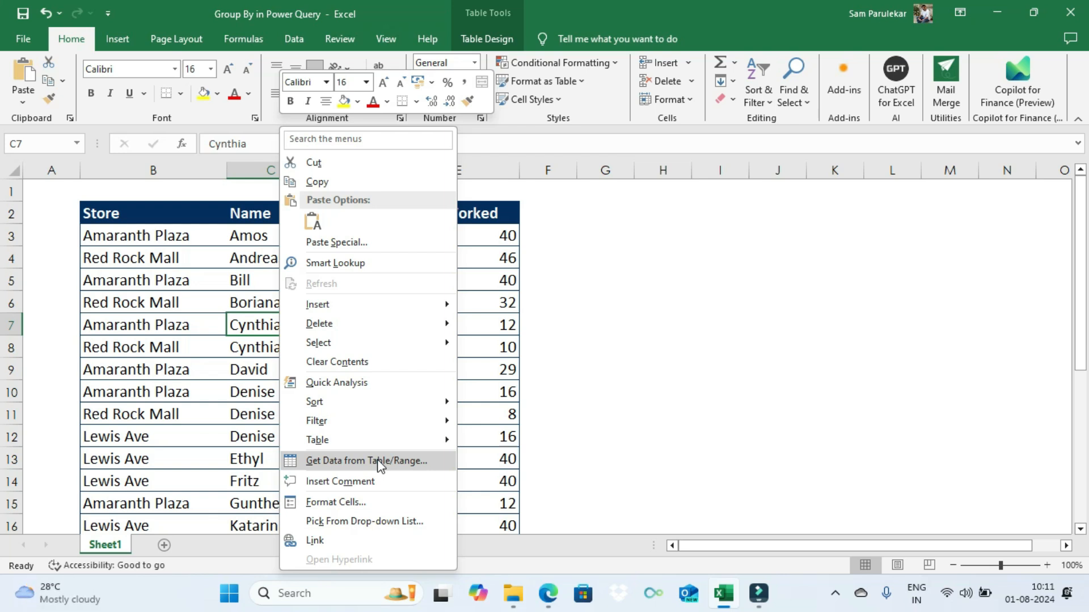
left_click(379, 462)
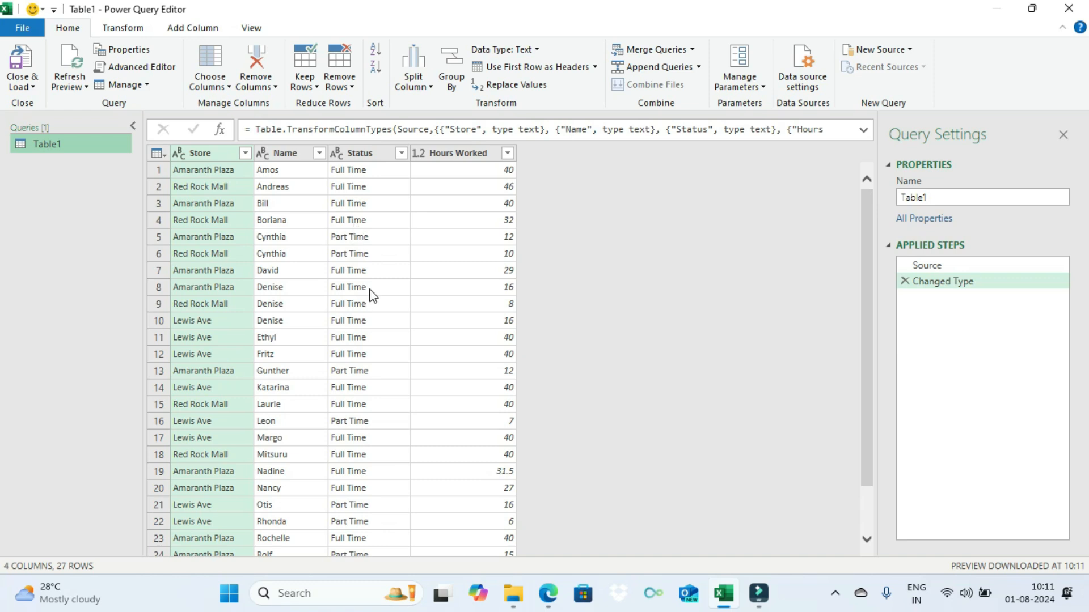
Step: Set up a basic Group By on the Name column that sums the Hours Worked column
left_click(449, 91)
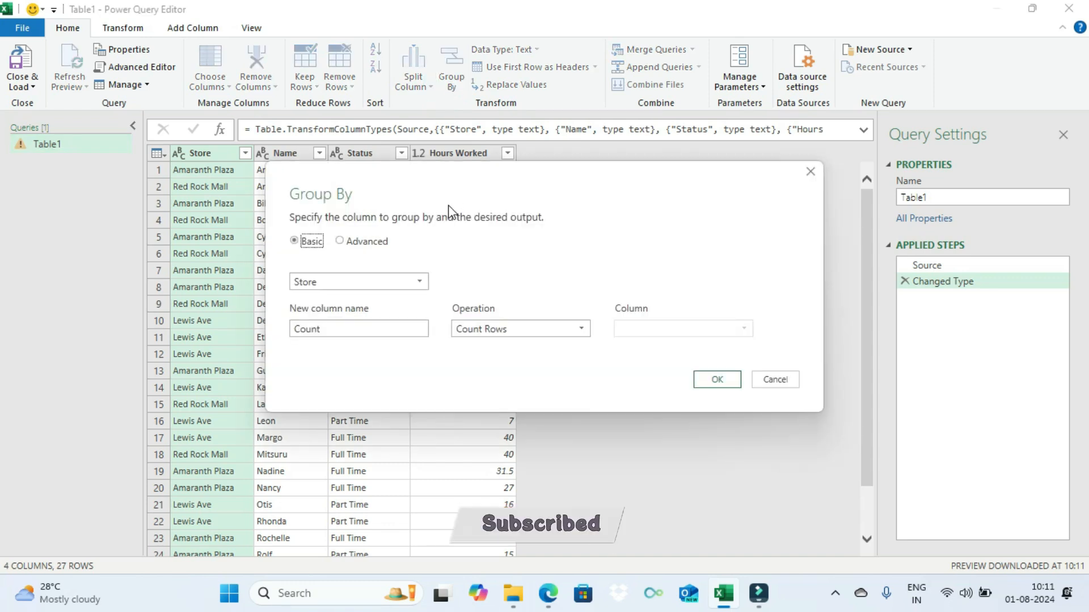
left_click(406, 282)
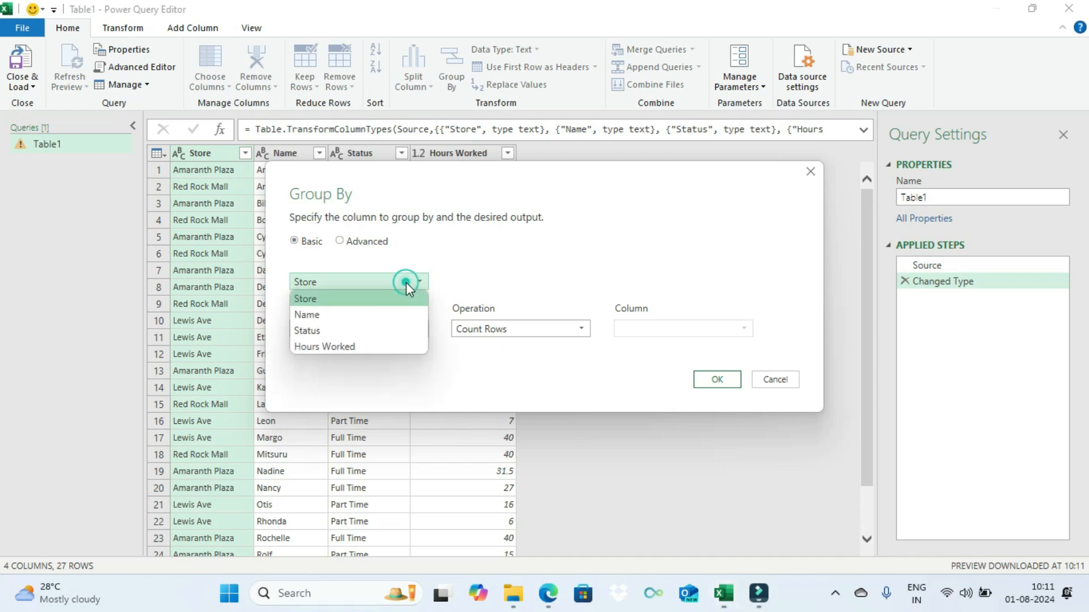
left_click(371, 314)
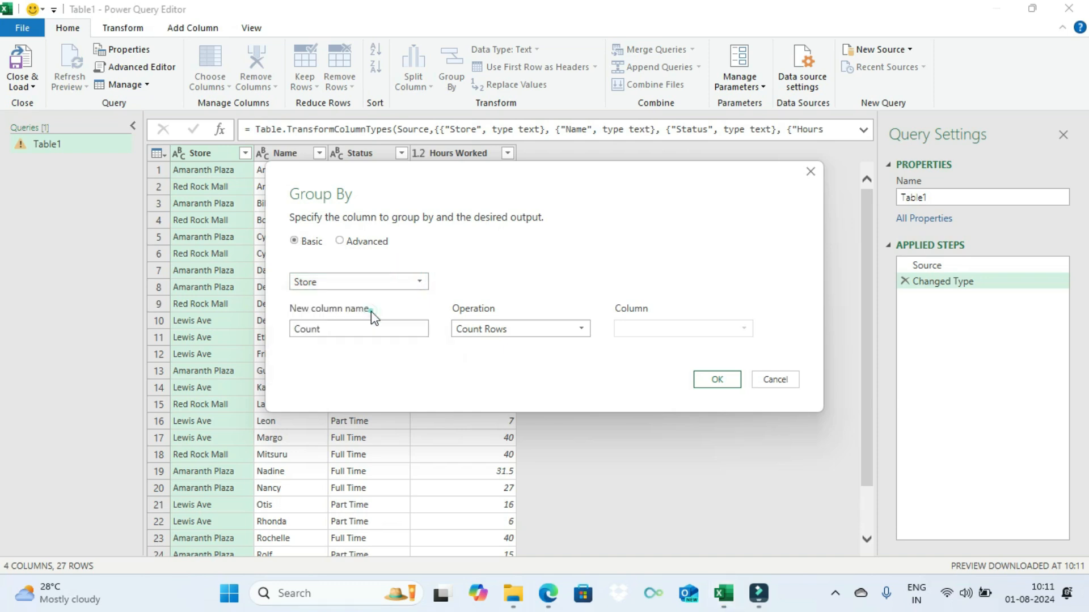
left_click(491, 331)
left_click(488, 343)
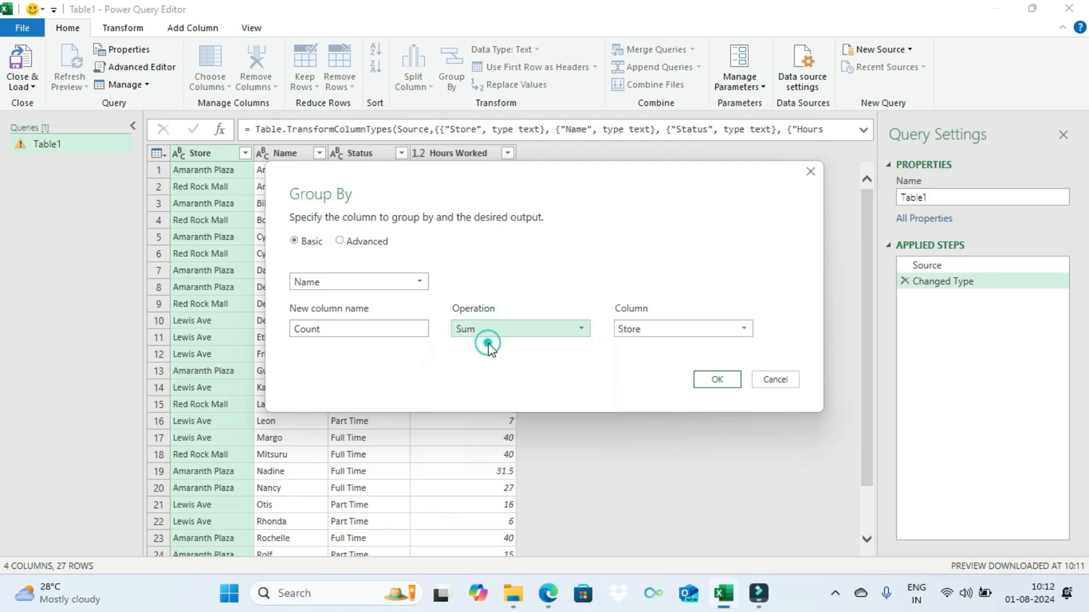
left_click(654, 329)
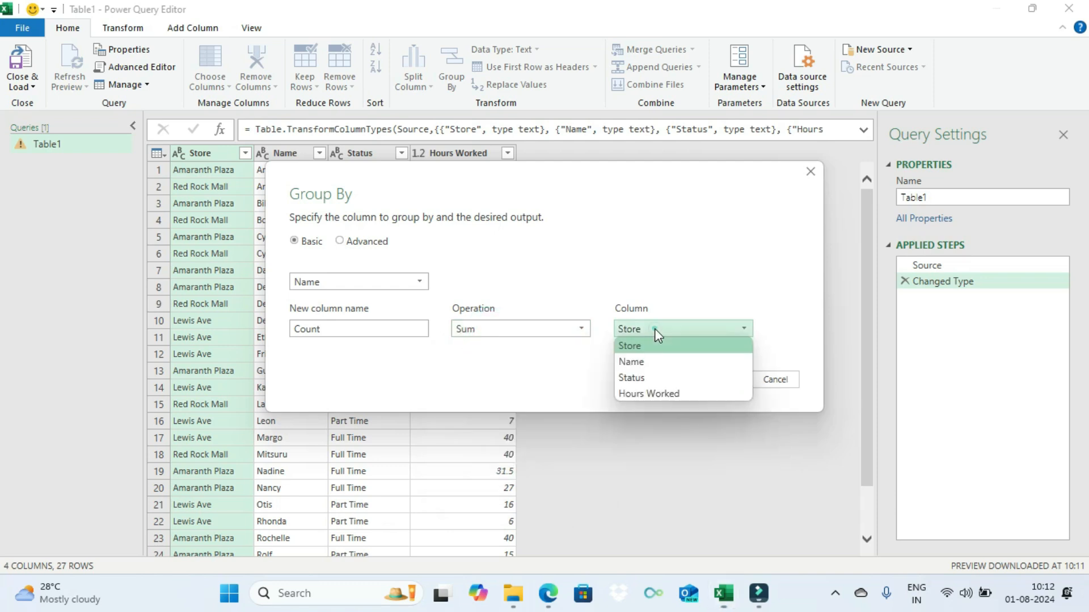
left_click(643, 394)
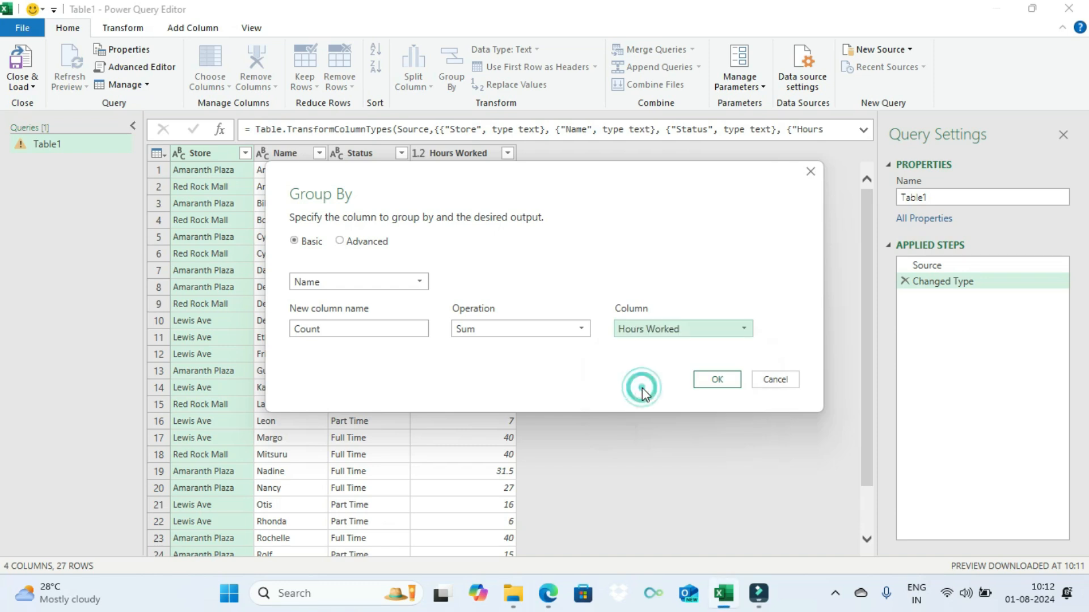
Step: Name the new summed column HoursWorked and apply the grouping
left_click(351, 327)
left_click_drag(351, 328, 242, 328)
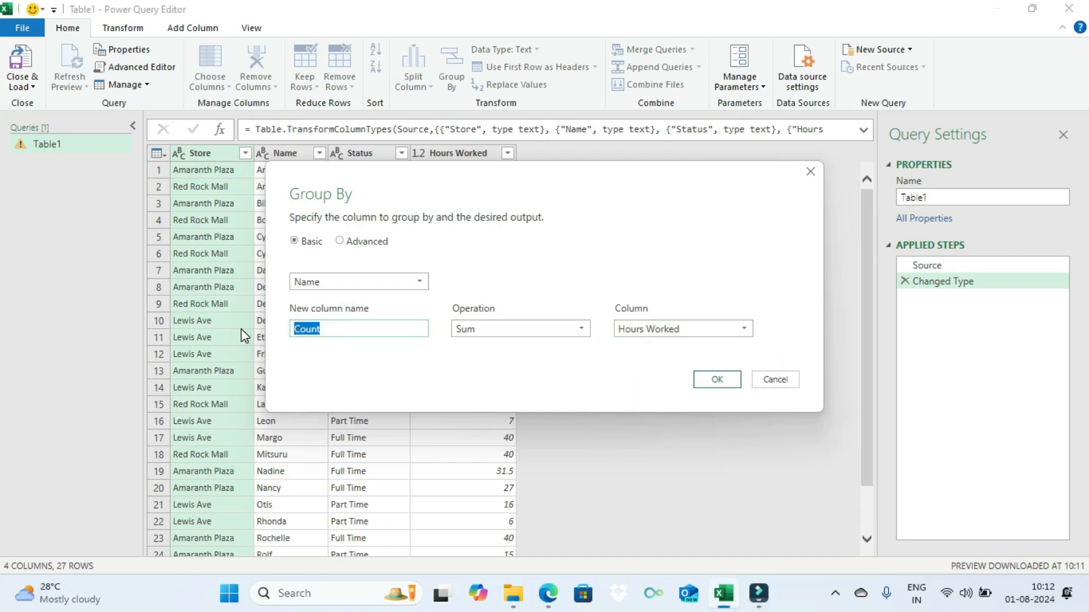
type("HoursWorked")
left_click(714, 387)
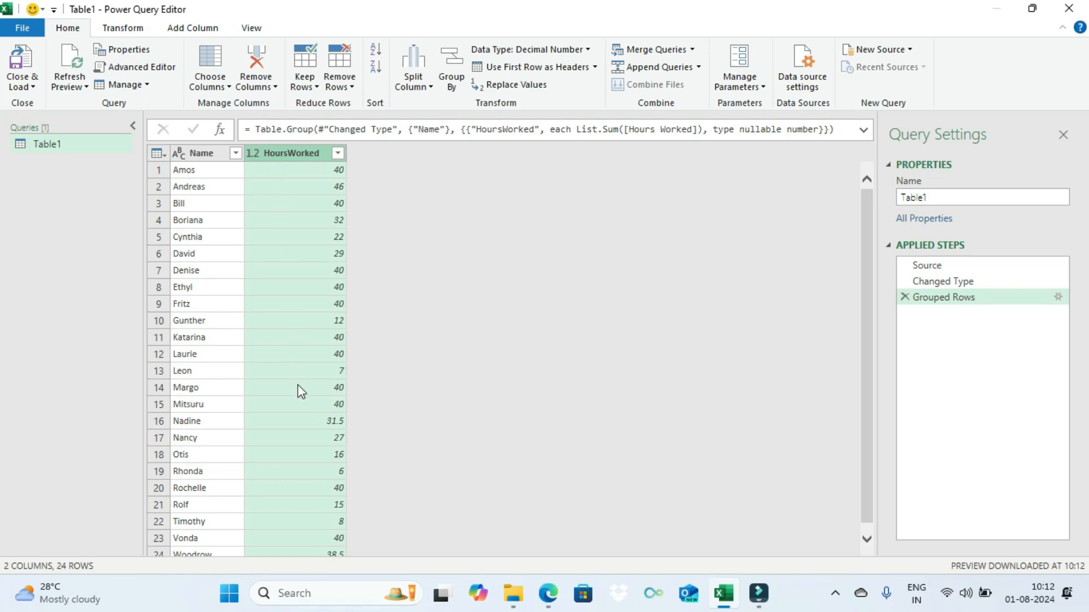
Step: Sort the grouped rows by Name in ascending order and rename the query Hours Worked
left_click(214, 160)
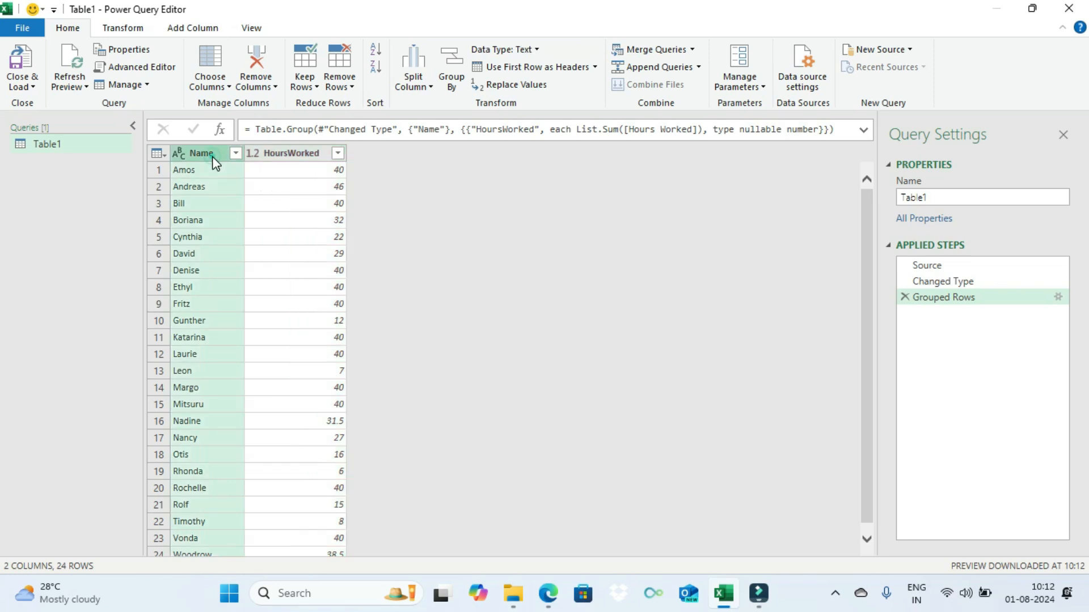
left_click(374, 57)
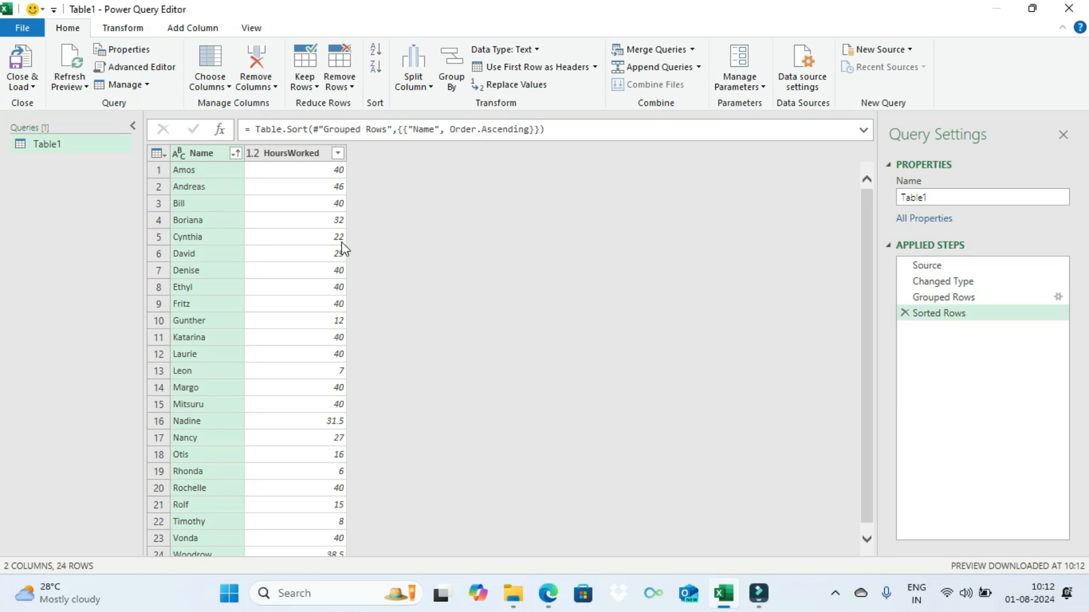
left_click(936, 196)
double_click(935, 196)
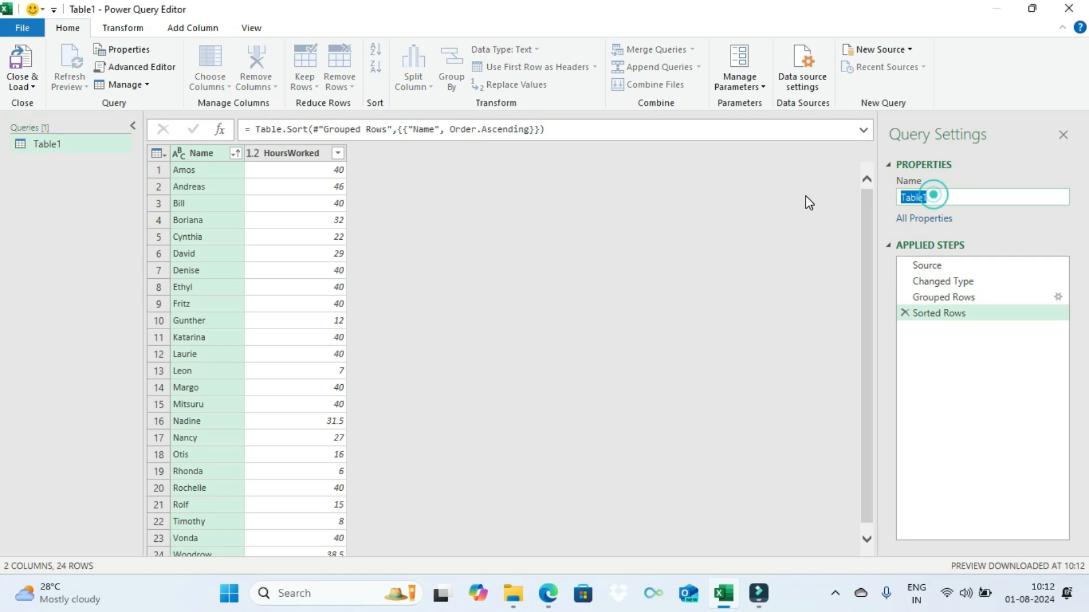
type("Hours Worked")
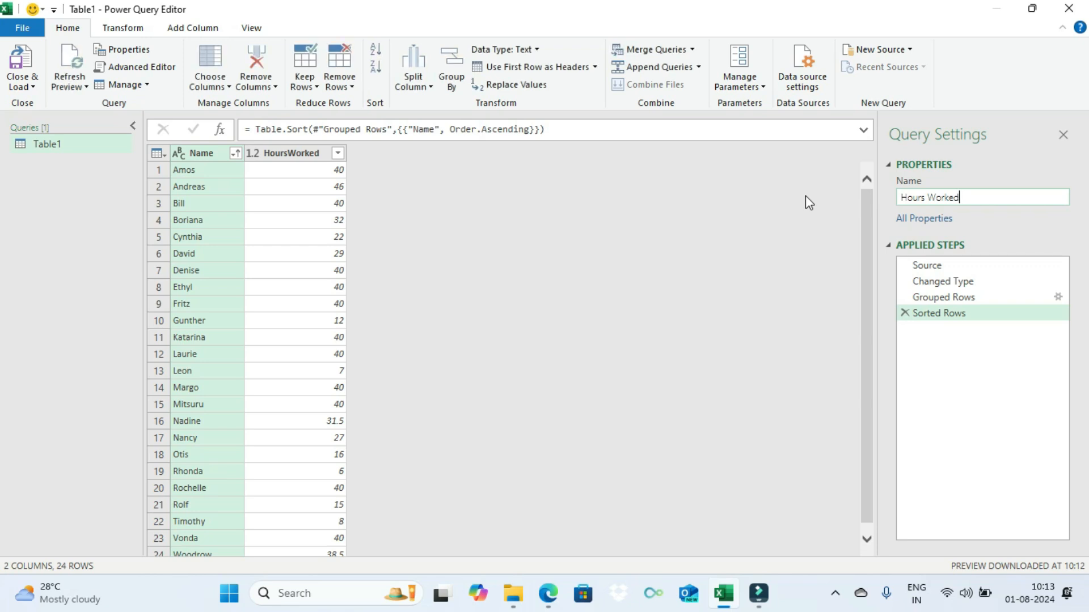
key("Return")
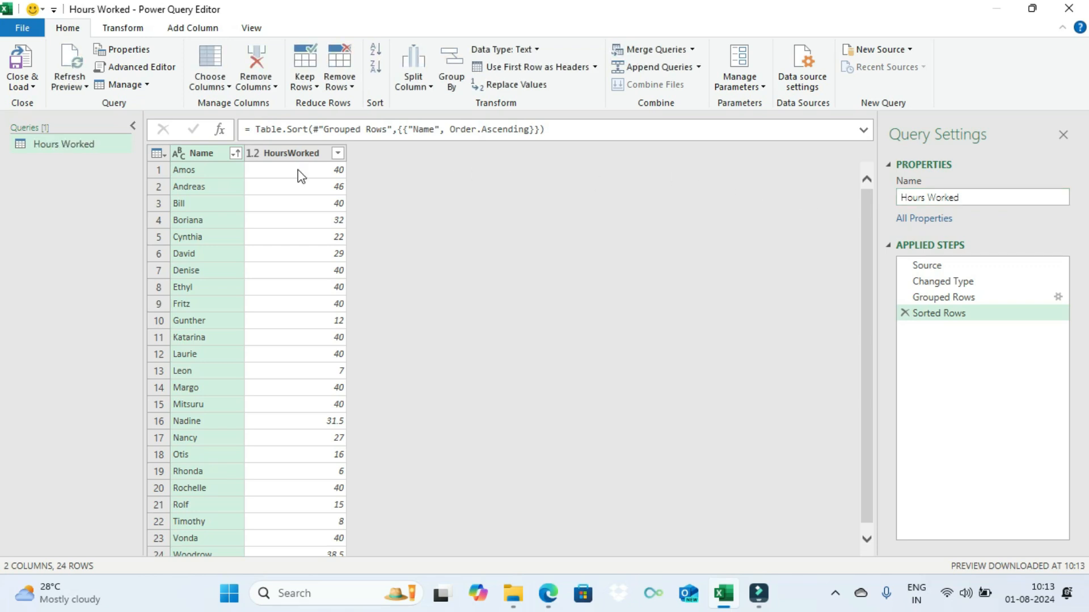
Step: Duplicate the Hours Worked query and rename the copy StoreWIse and Status
right_click(69, 142)
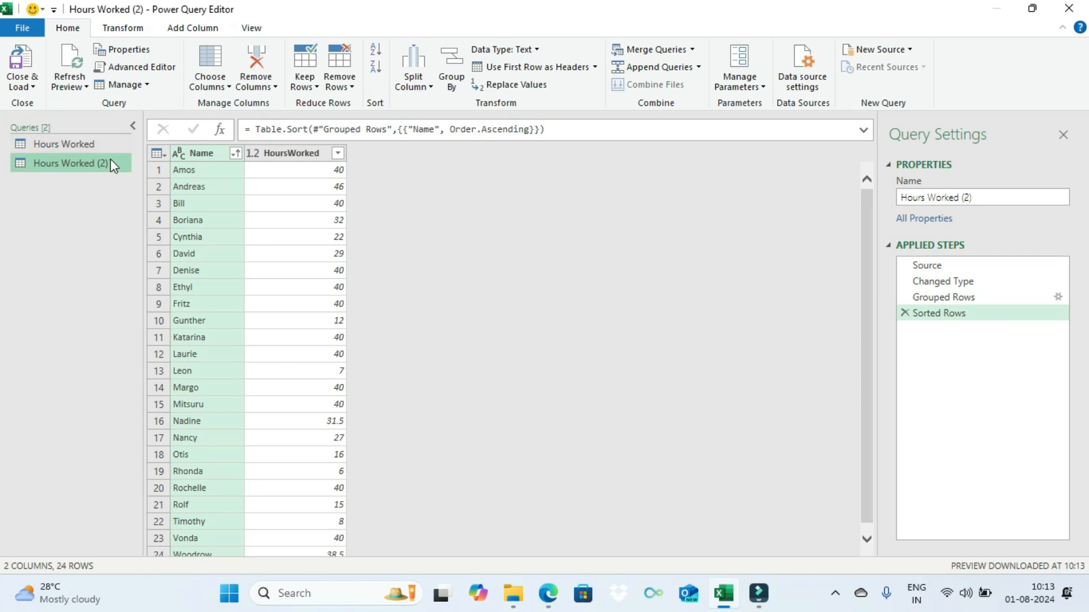
left_click(1009, 191)
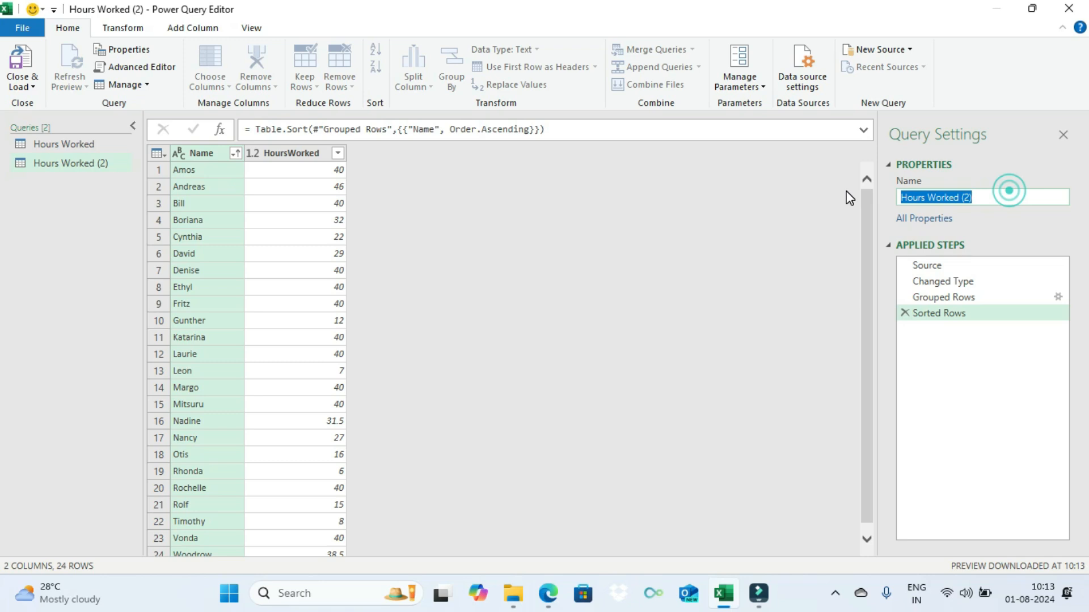
type("Stor")
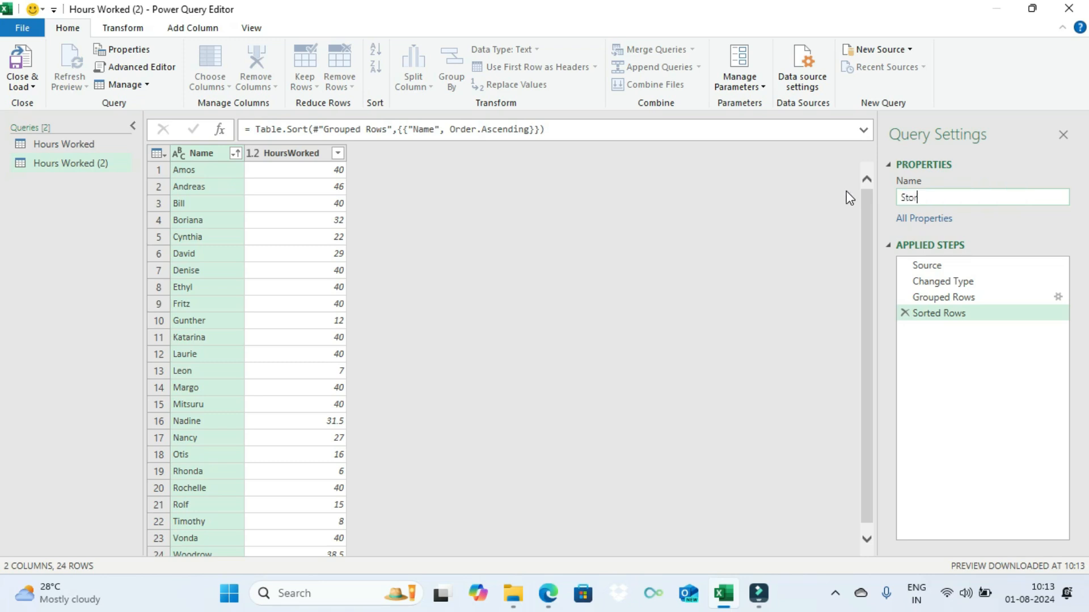
type("eWIse and Status")
key("Return")
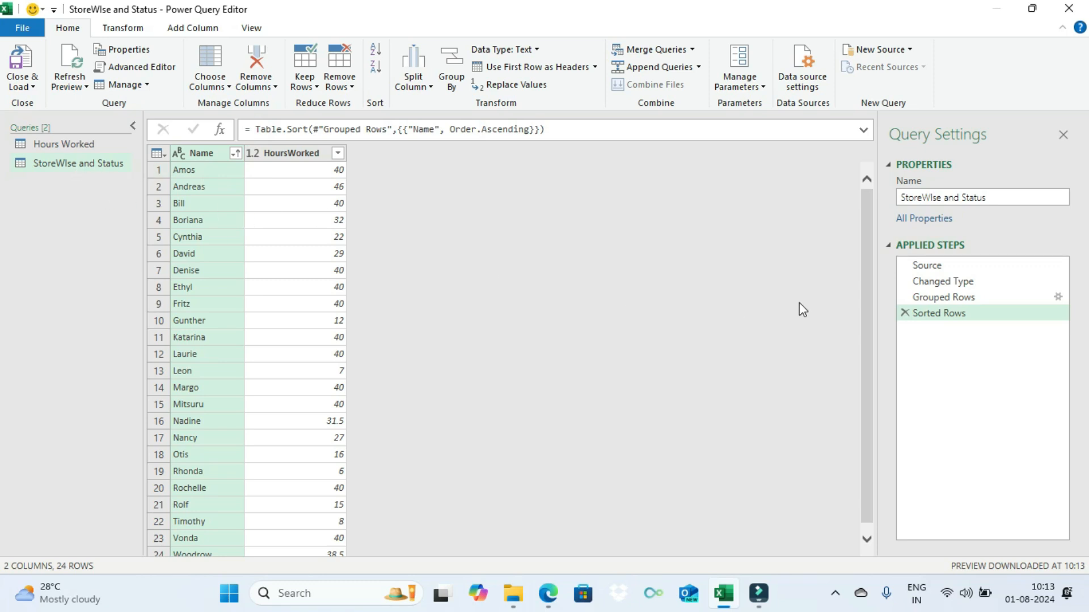
Step: Remove the Sorted Rows and Grouped Rows steps from the StoreWIse and Status query and review its data
left_click(905, 313)
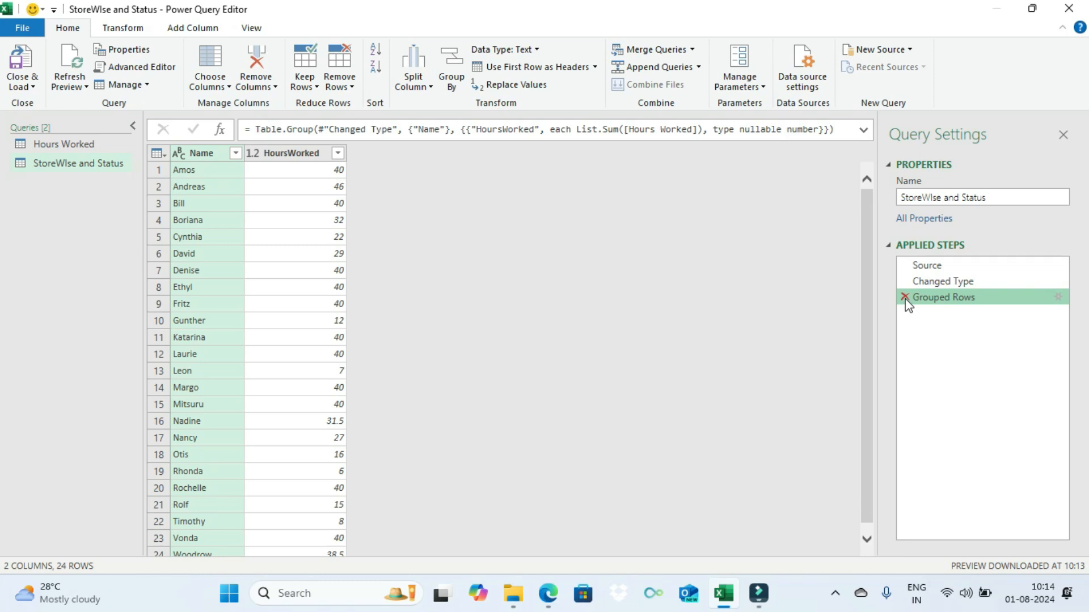
left_click(905, 297)
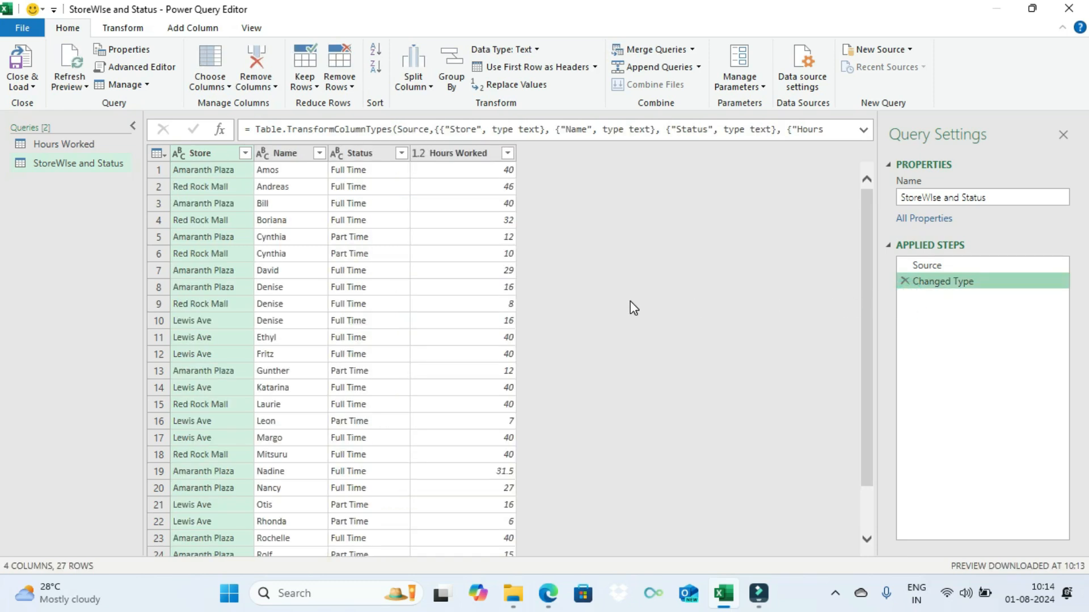
scroll(631, 302, "down", 1)
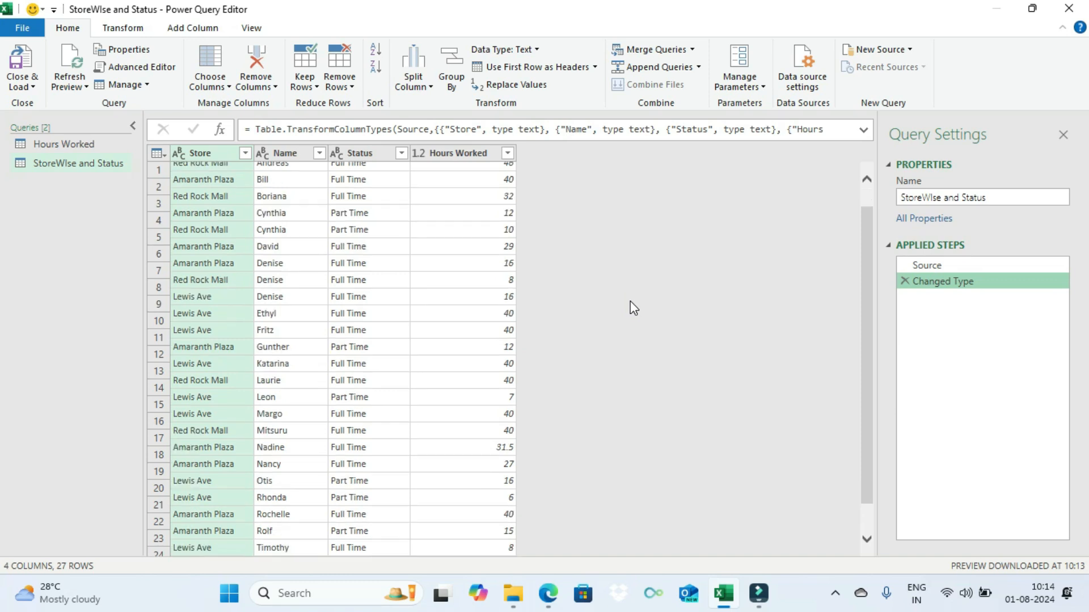
scroll(633, 307, "down", 1)
scroll(634, 307, "up", 3)
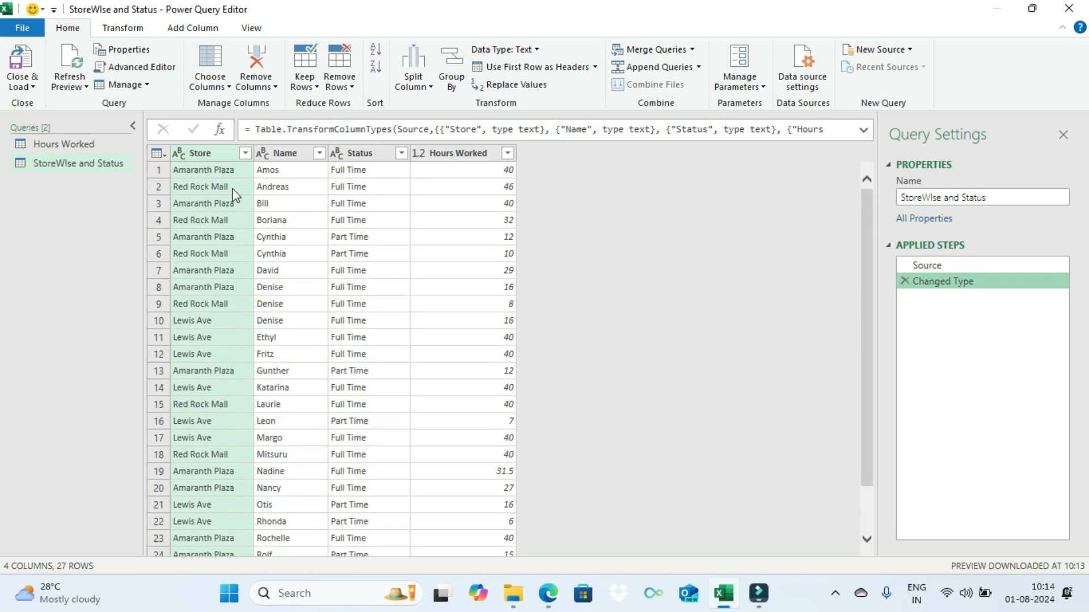
Step: Start an advanced Group By on the Store column and add Status as the second grouping column
left_click(461, 56)
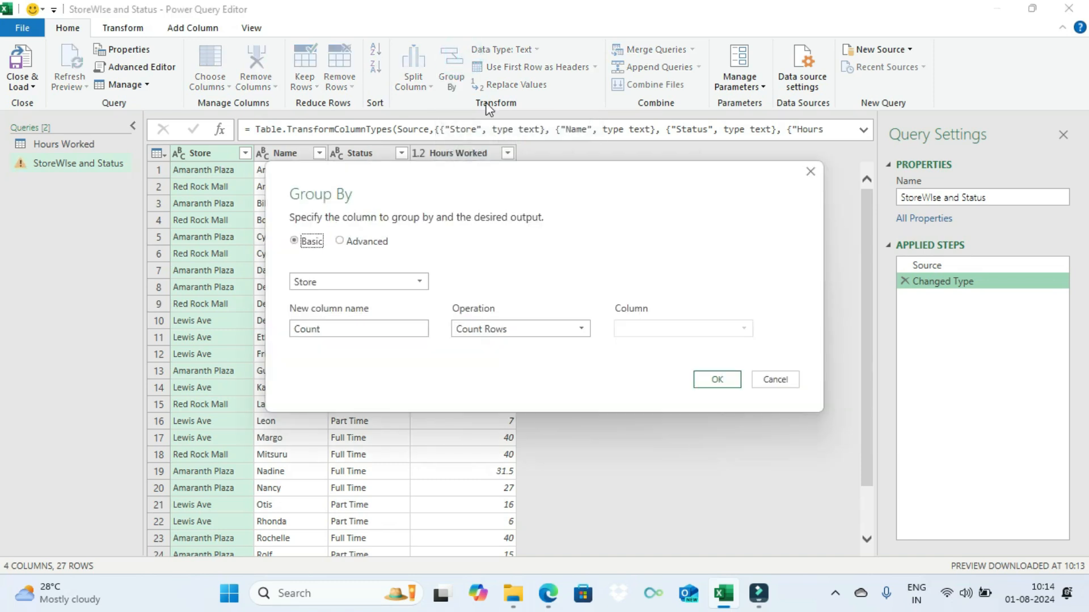
left_click(374, 242)
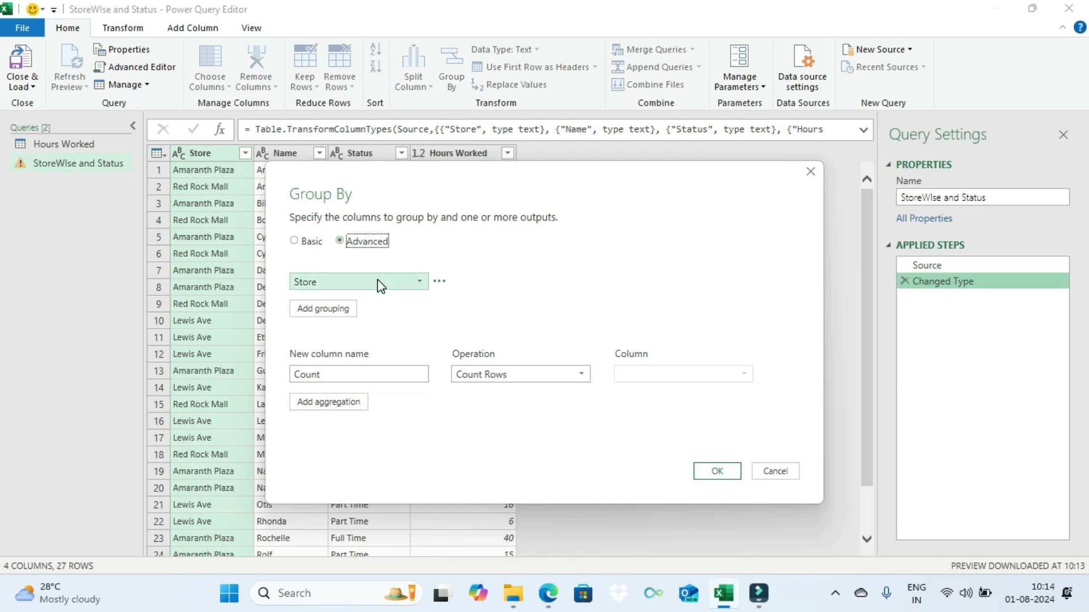
left_click(342, 310)
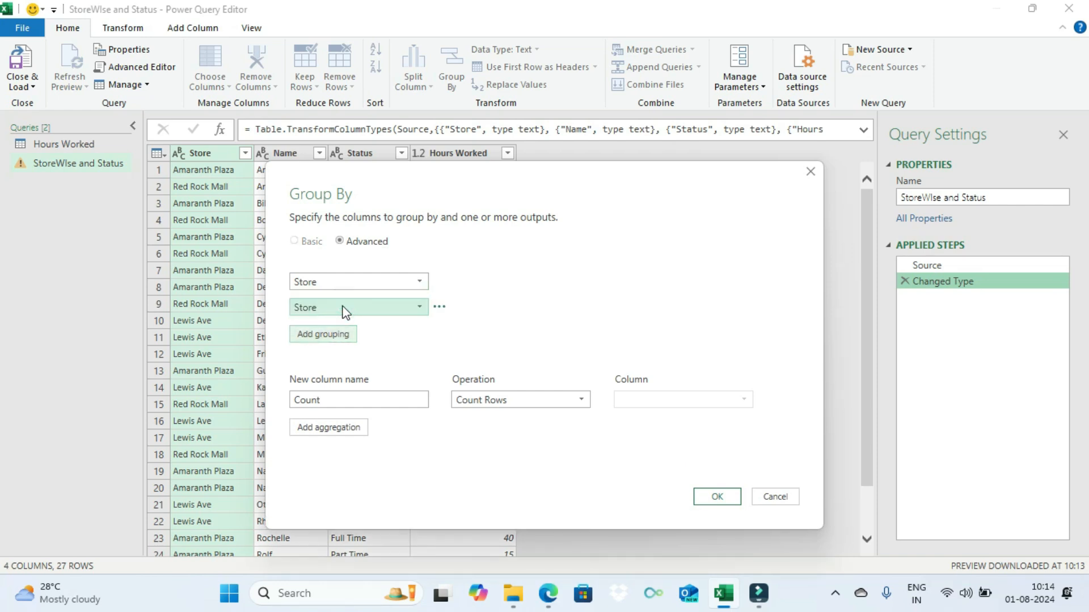
left_click(344, 311)
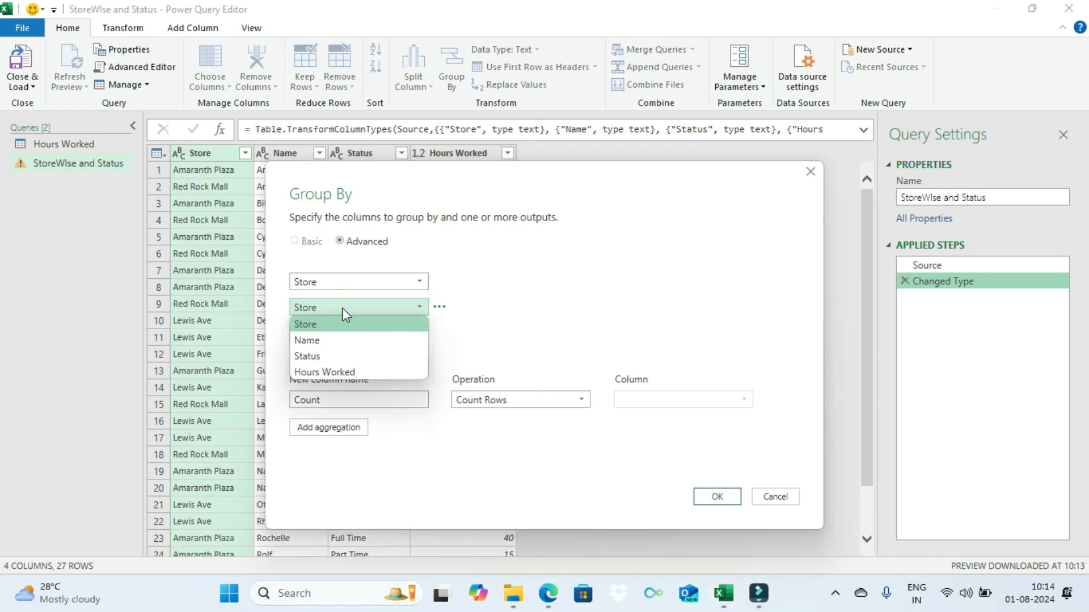
left_click(338, 356)
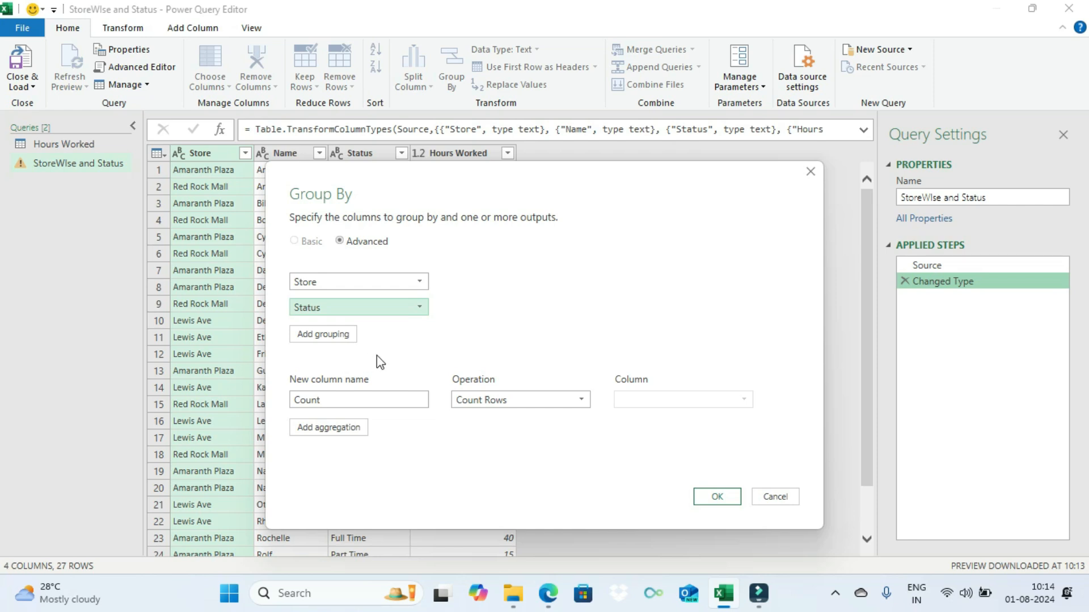
Step: Set the grouping's aggregation to sum the Hours Worked column
left_click(532, 405)
left_click(515, 416)
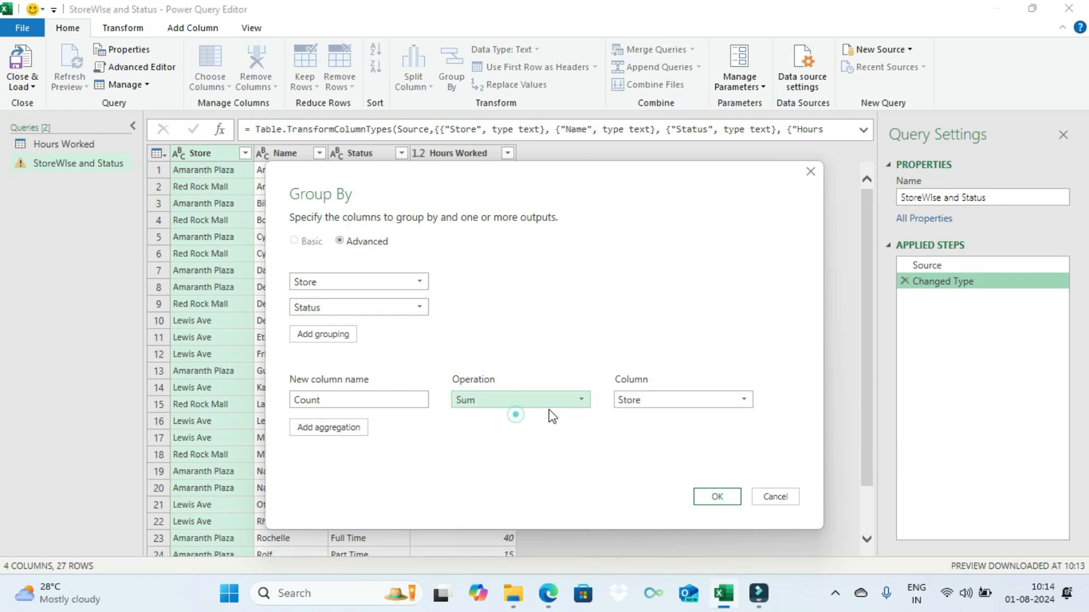
left_click(647, 400)
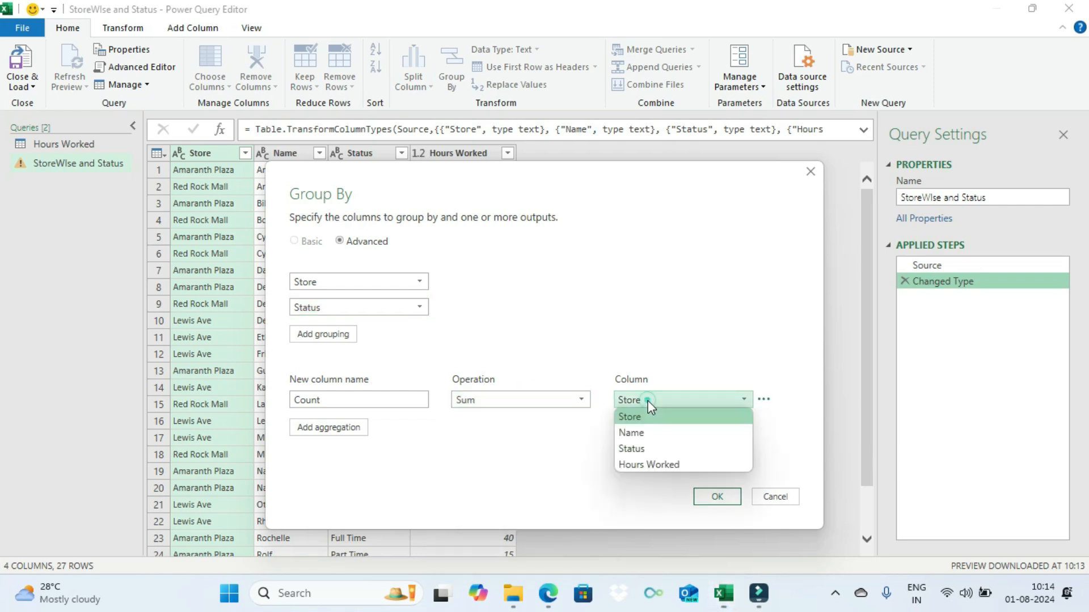
left_click(650, 464)
Step: Name the new summed column HoursWorked in the Group By settings
left_click_drag(346, 403, 276, 406)
type("Ho")
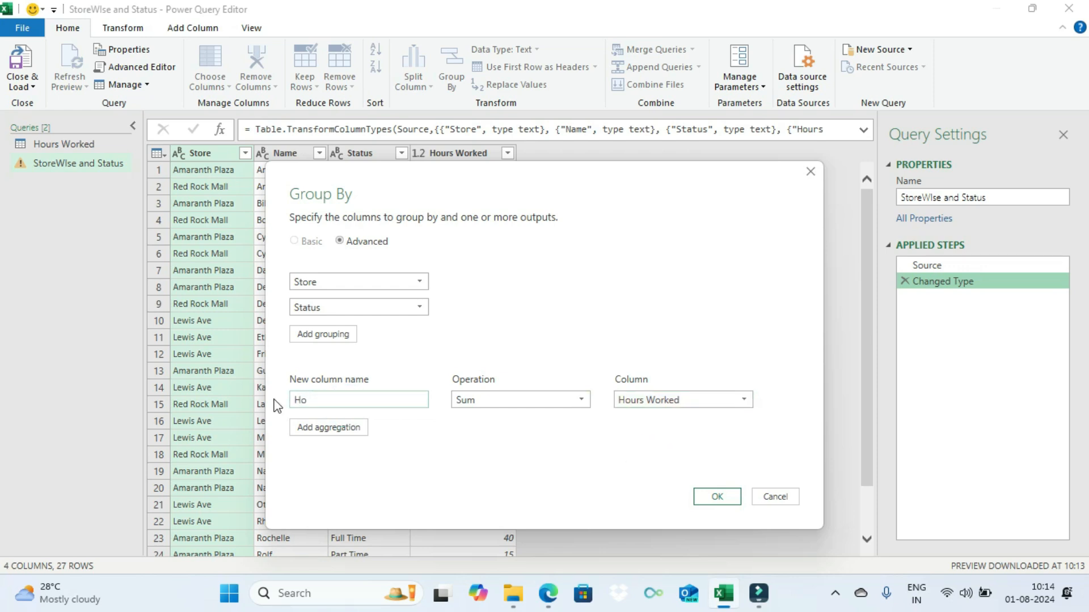
type("ursw")
key("BackSpace")
key("BackSpace")
type("Wprke")
key("BackSpace")
key("BackSpace")
key("BackSpace")
type("orked")
Step: Add a second Count Rows aggregation named Count and apply the grouping
left_click(343, 426)
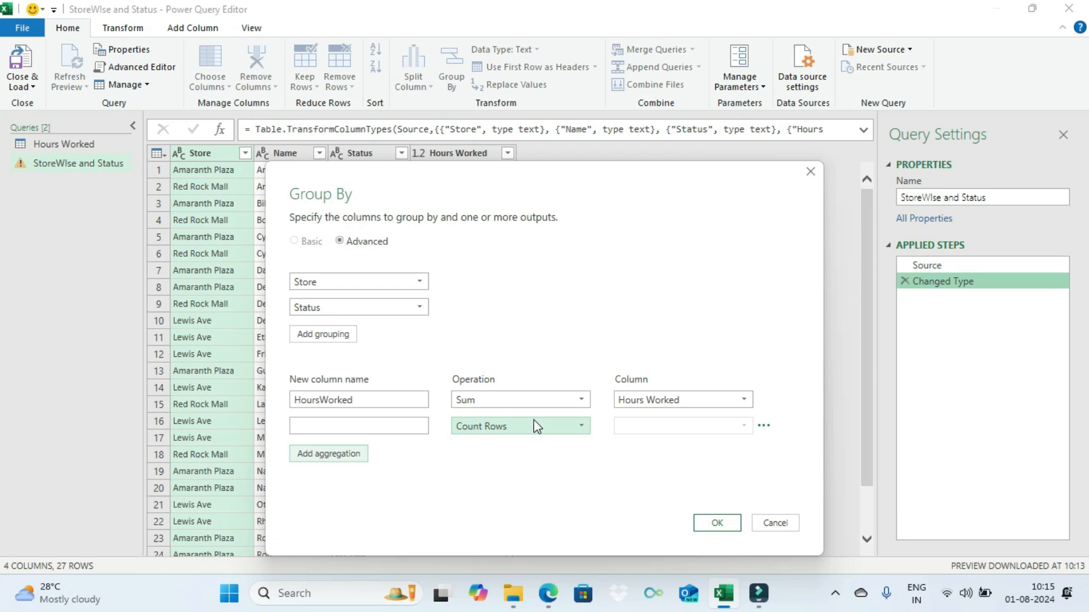
left_click(380, 425)
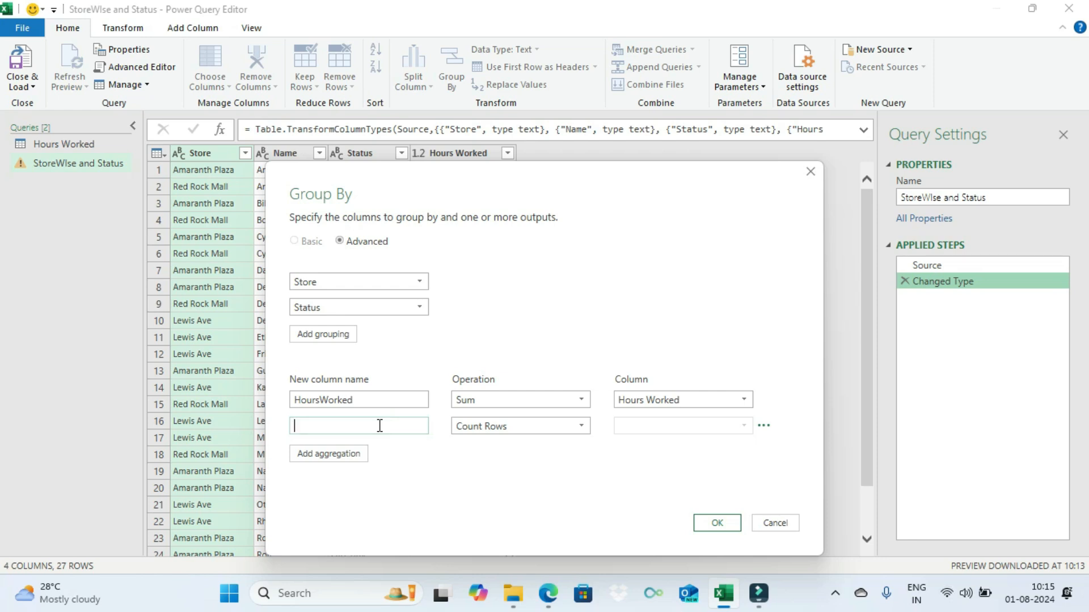
type("Count")
left_click(717, 525)
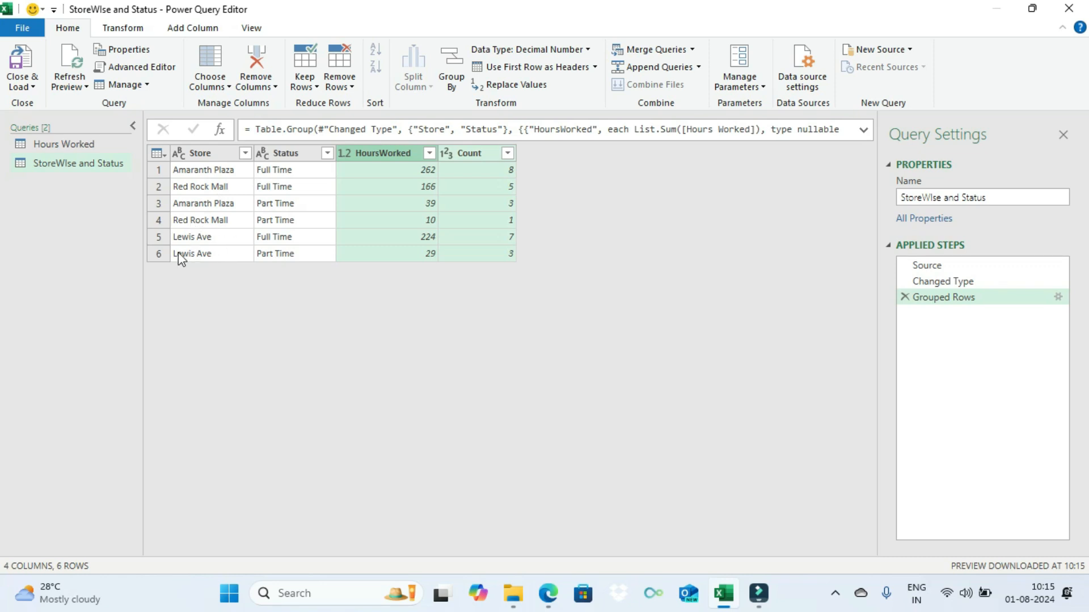
Step: Sort the grouped rows in ascending order by Store and then by Status, and load the query to the workbook
left_click(217, 158)
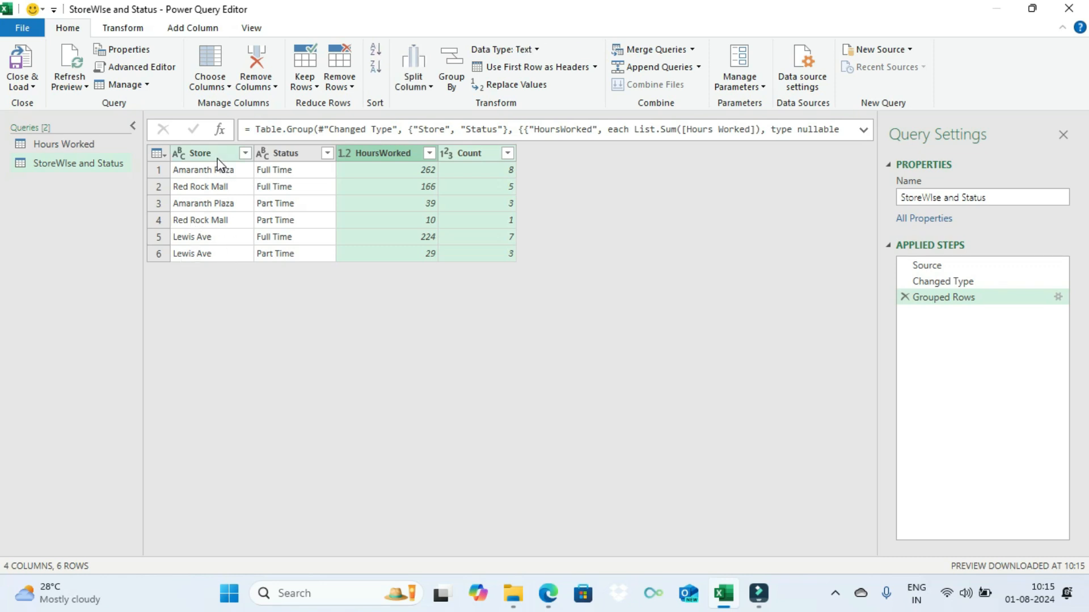
left_click(374, 49)
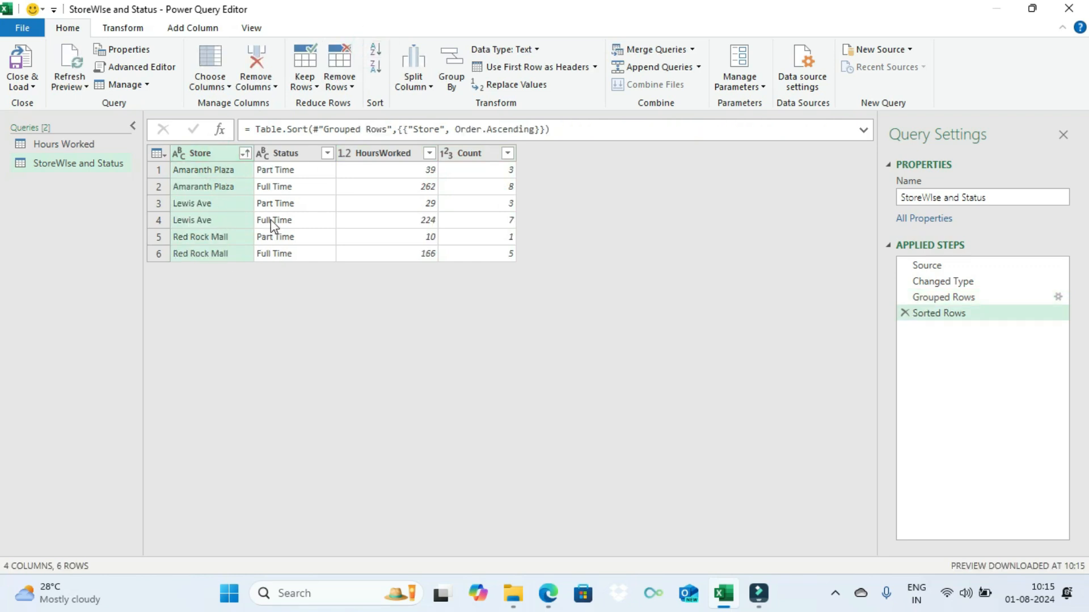
left_click(296, 153)
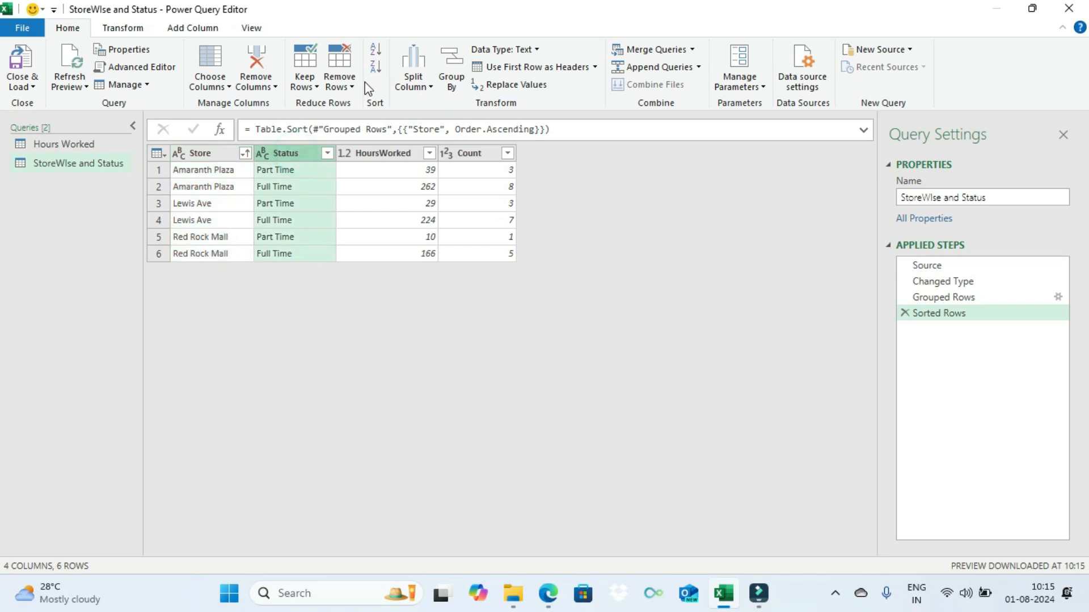
left_click(377, 51)
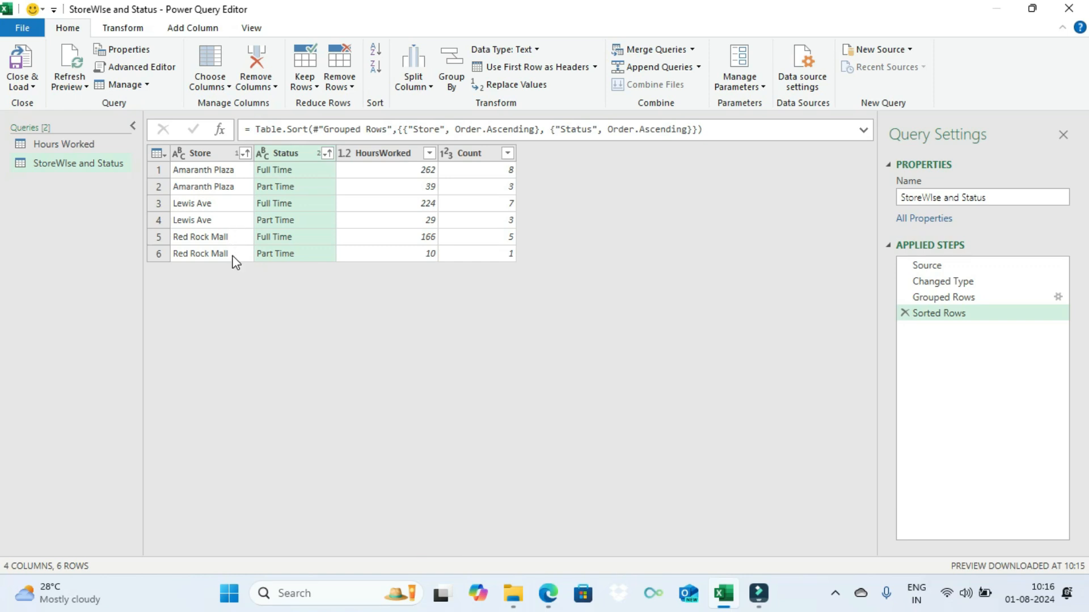
left_click(21, 69)
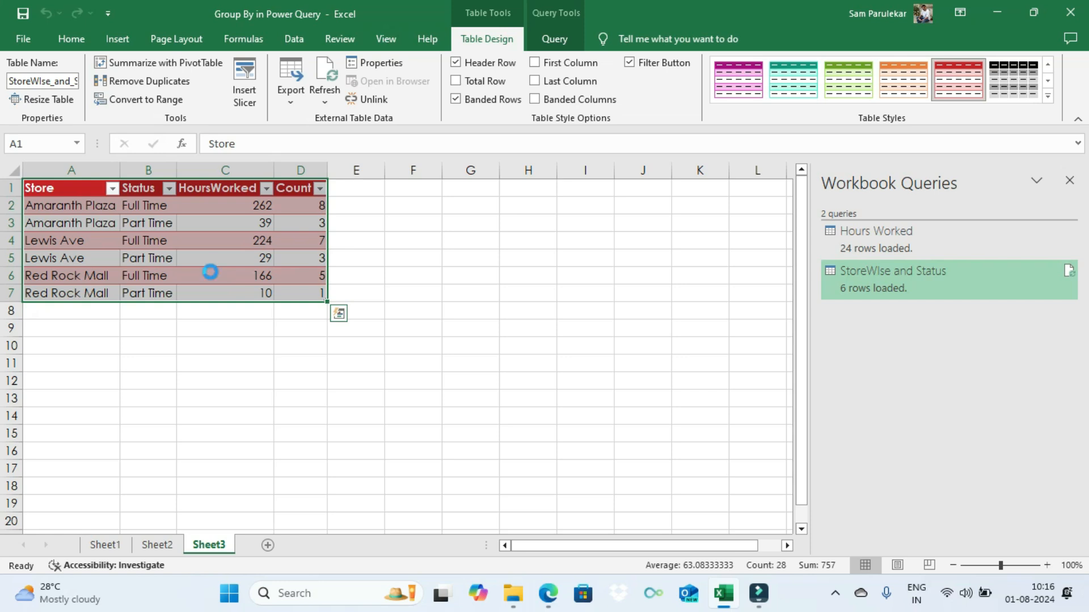
Step: Copy the loaded summary table to cell G2 of Sheet1 and fit column G's width to its contents
key("ctrl+c")
left_click(105, 545)
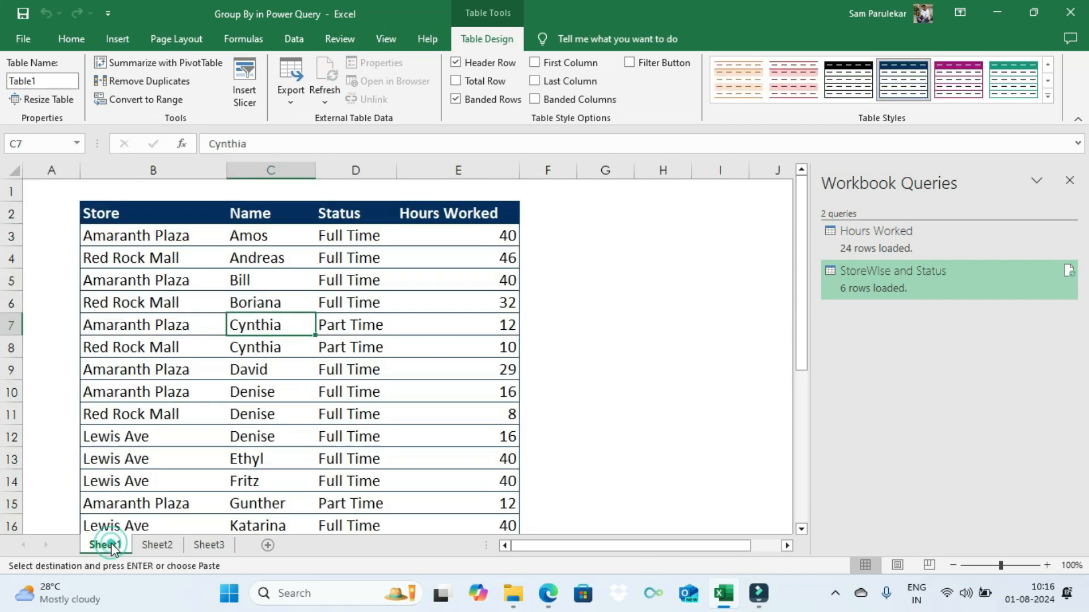
left_click(1069, 180)
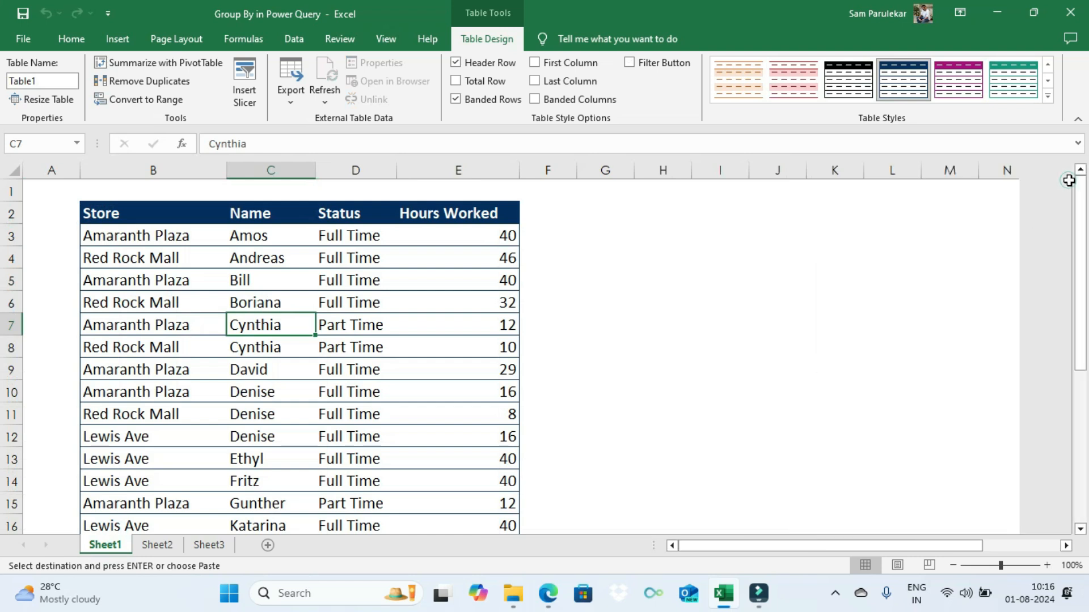
left_click(611, 215)
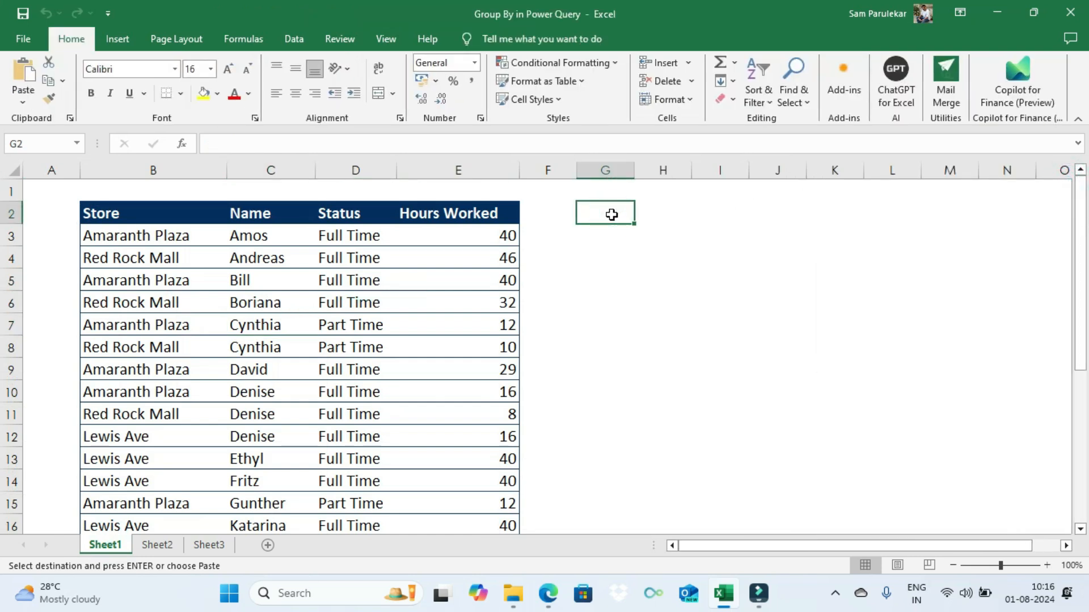
key("Return")
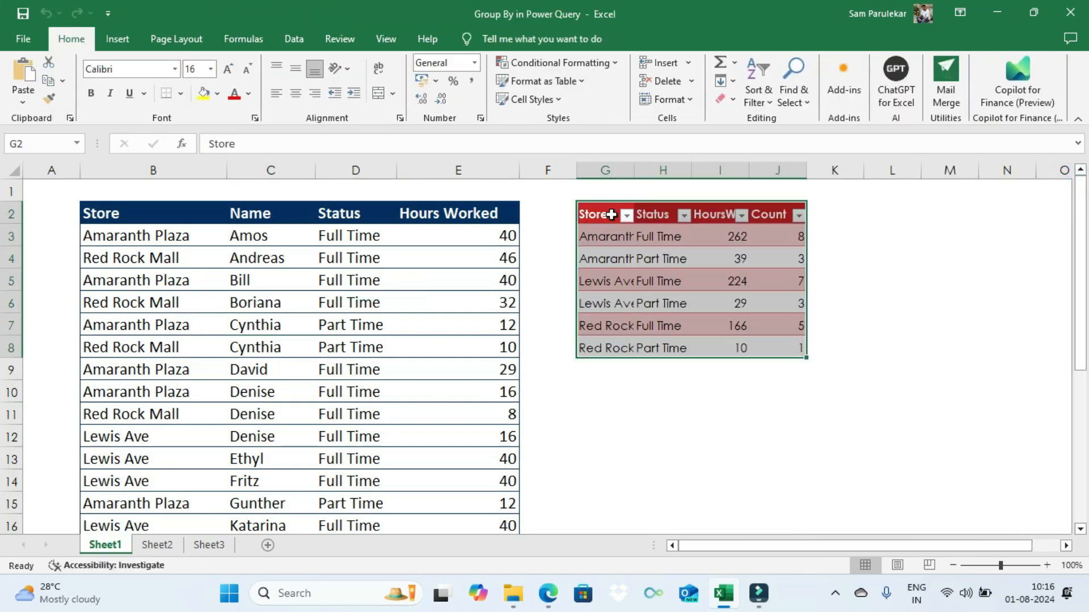
left_click_drag(634, 171, 636, 171)
double_click(635, 170)
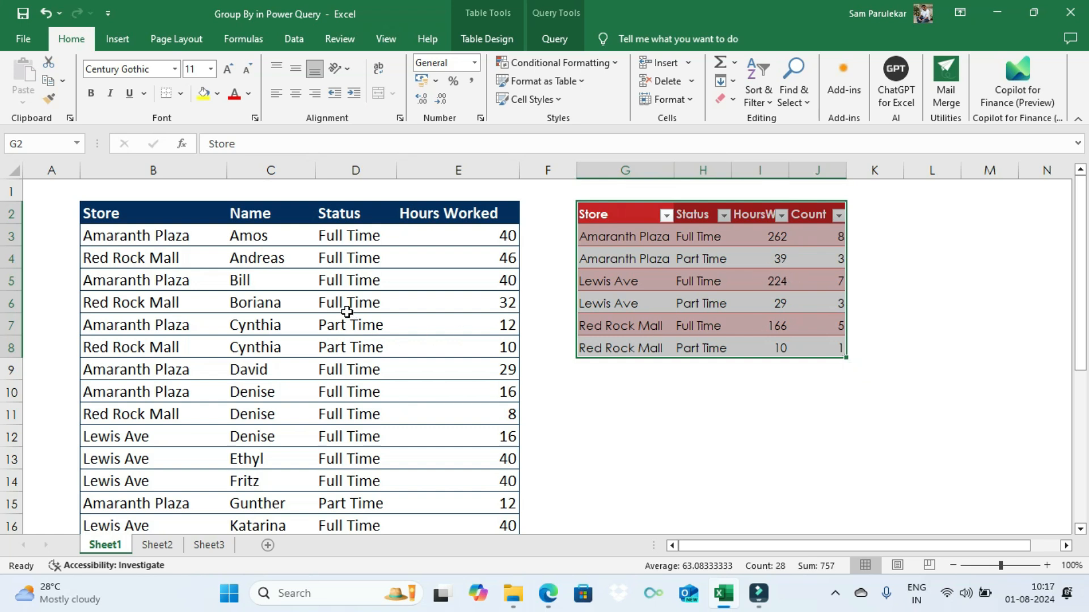
Step: Unhide the rows between 31 and 39 below the source table on Sheet1
scroll(347, 311, "down", 7)
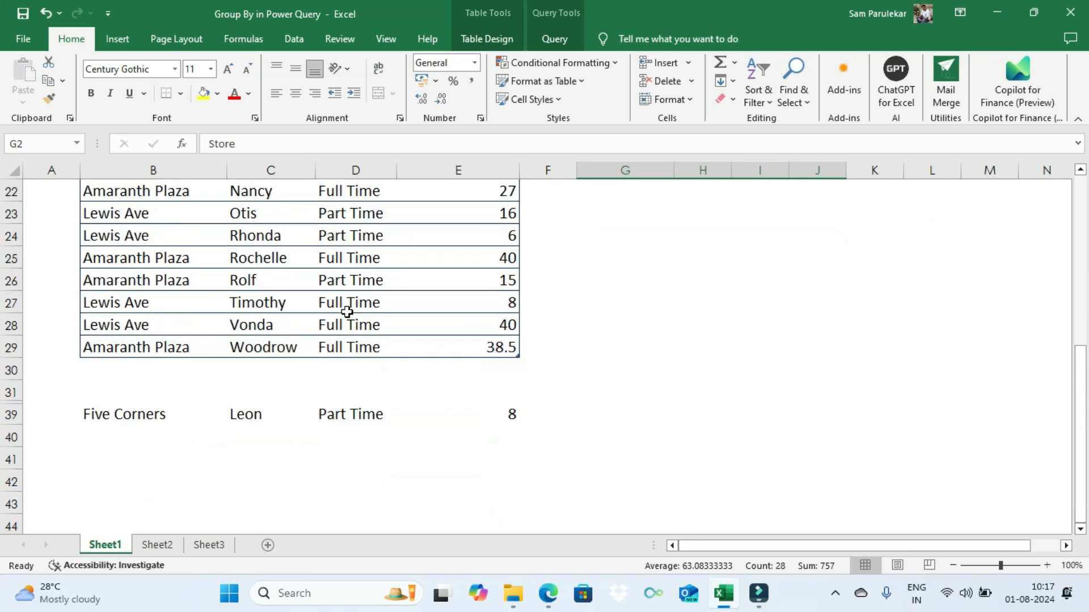
left_click(11, 393)
left_click_drag(12, 394, 12, 420)
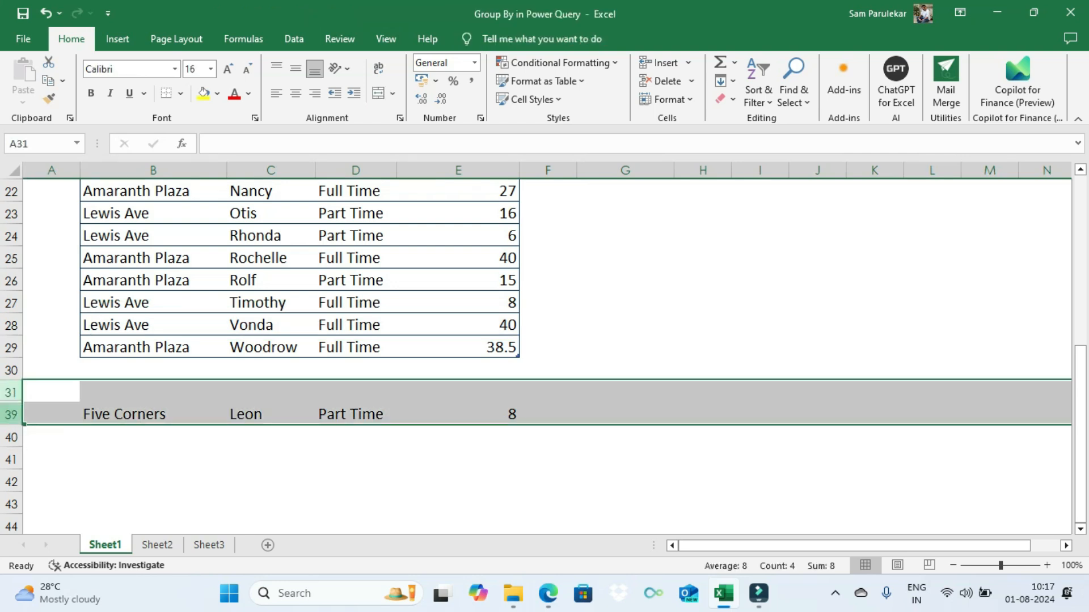
right_click(52, 408)
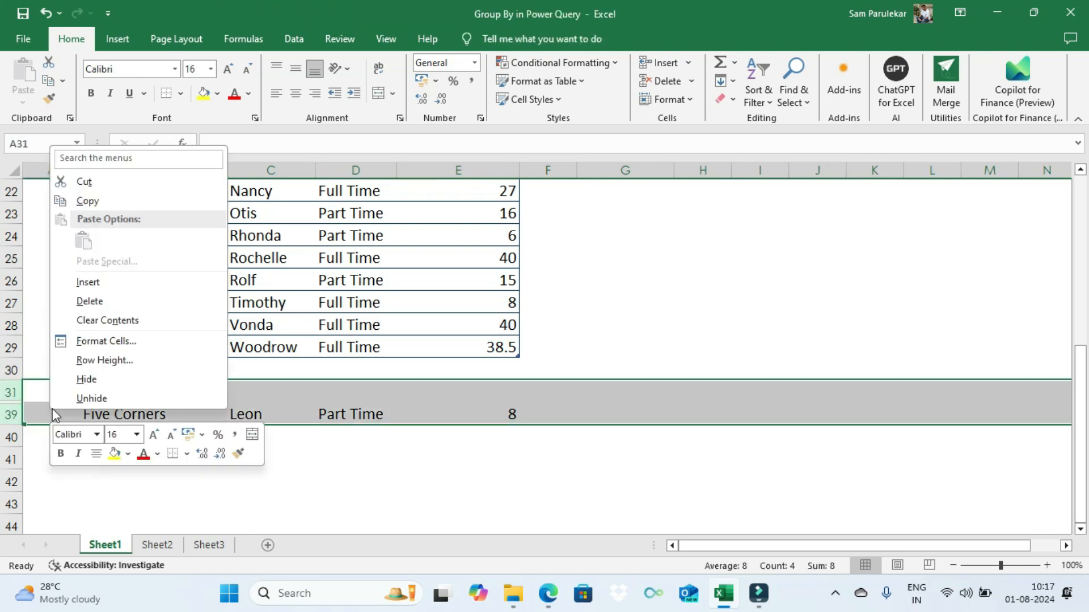
left_click(99, 398)
scroll(221, 410, "down", 2)
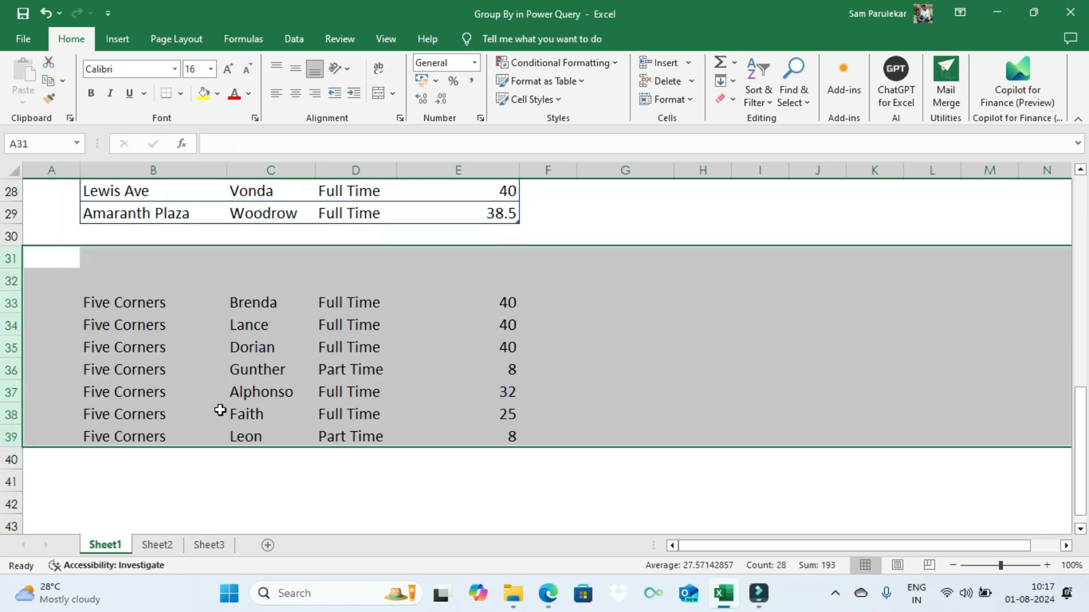
Step: Move the Five Corners records from B33:E39 up to row 30 so they join the source table
left_click(118, 305)
left_click_drag(119, 304, 469, 433)
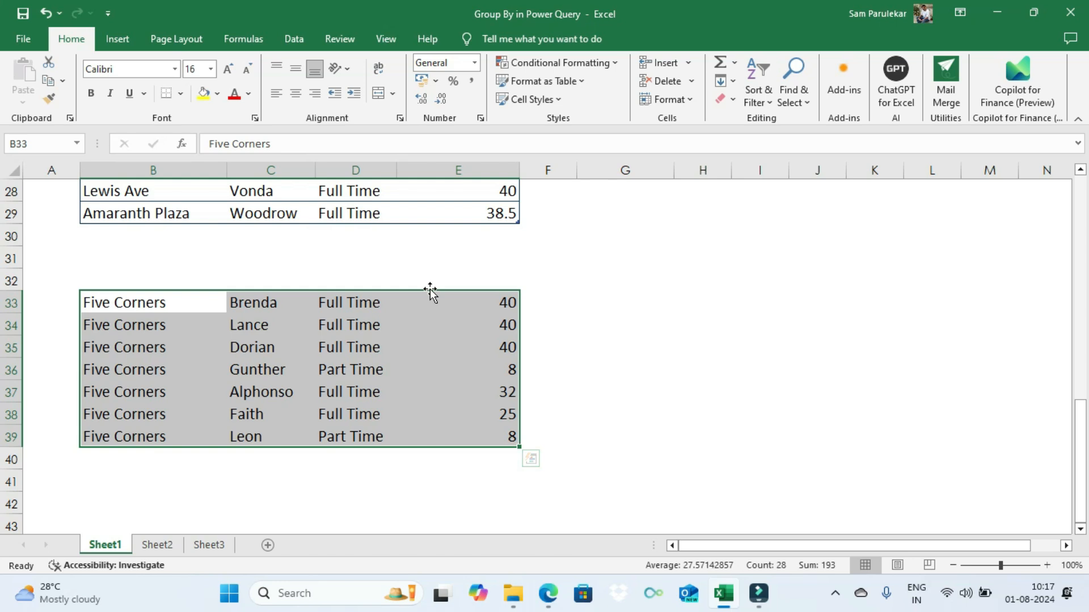
left_click_drag(429, 291, 428, 240)
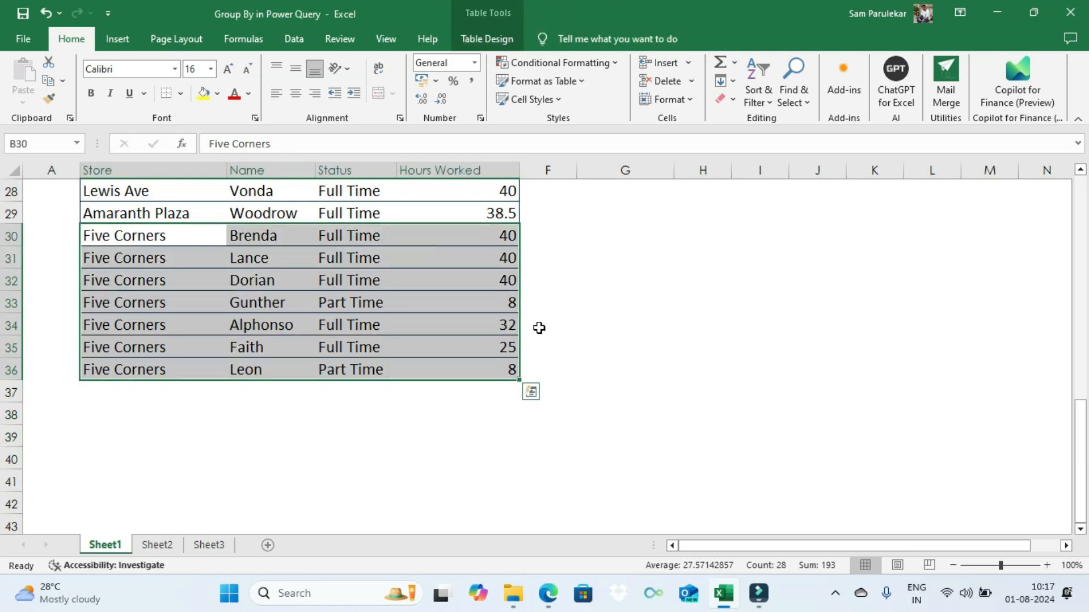
left_click(605, 307)
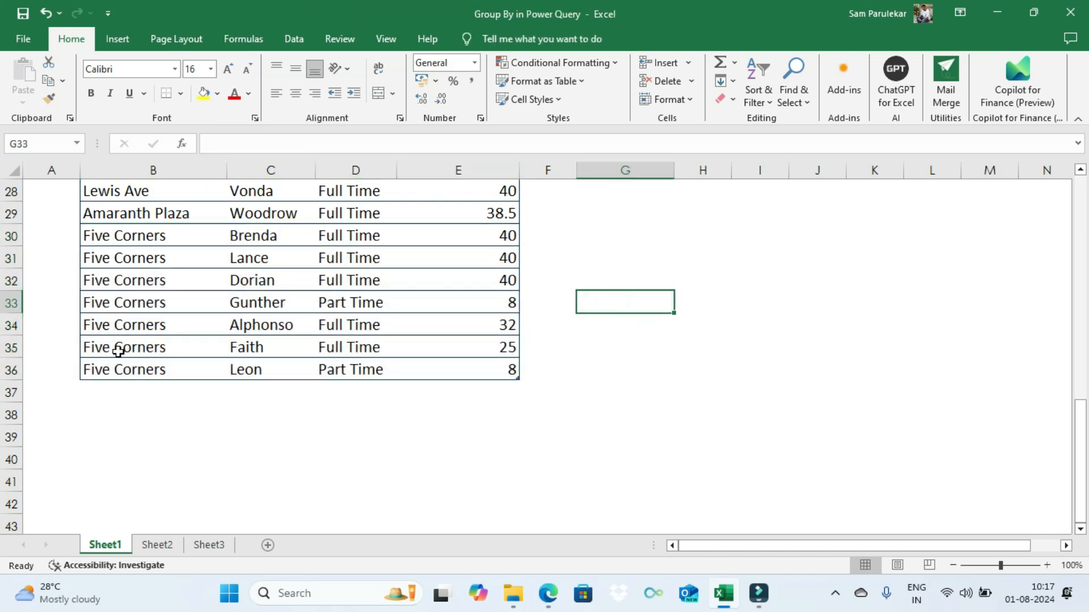
Step: Refresh the copied summary table on Sheet1 and check its Five Corners rows against the source data
scroll(137, 351, "up", 2)
scroll(139, 349, "up", 7)
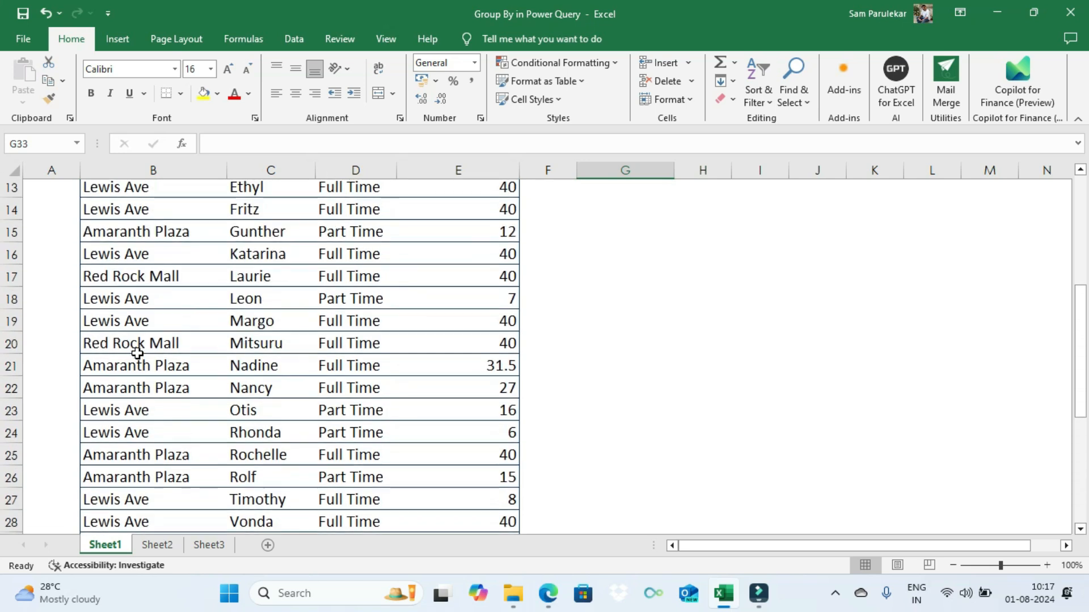
scroll(163, 280, "down", 4)
scroll(164, 280, "down", 3)
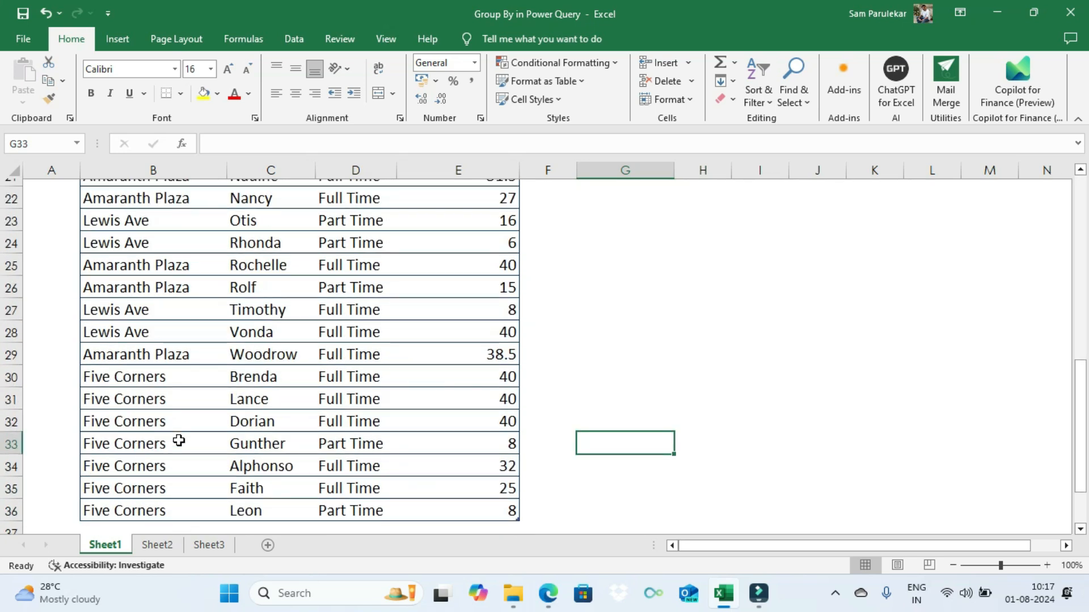
scroll(179, 440, "up", 6)
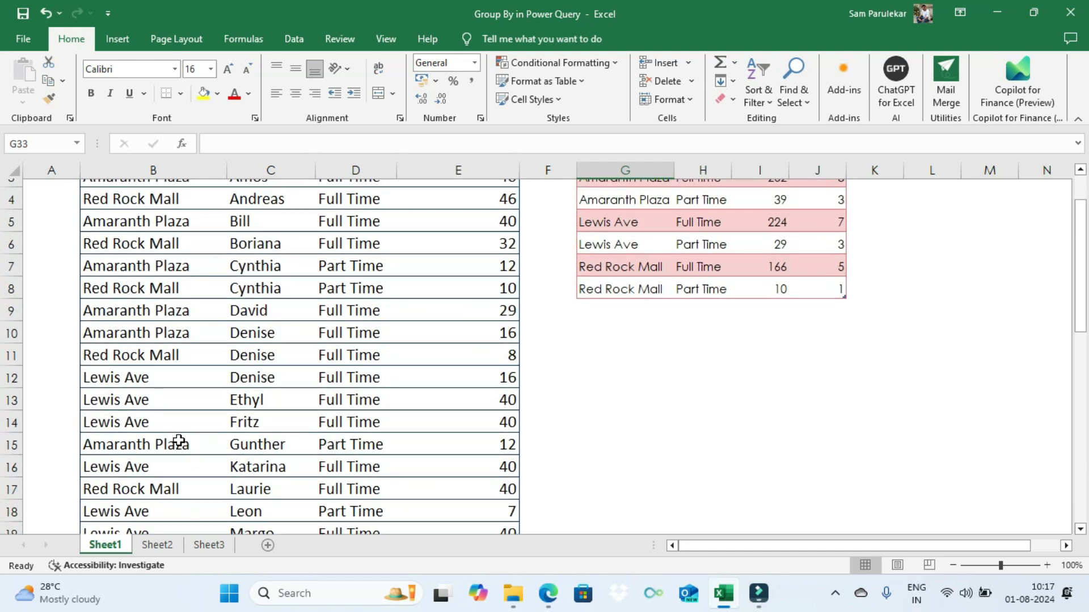
scroll(179, 441, "up", 1)
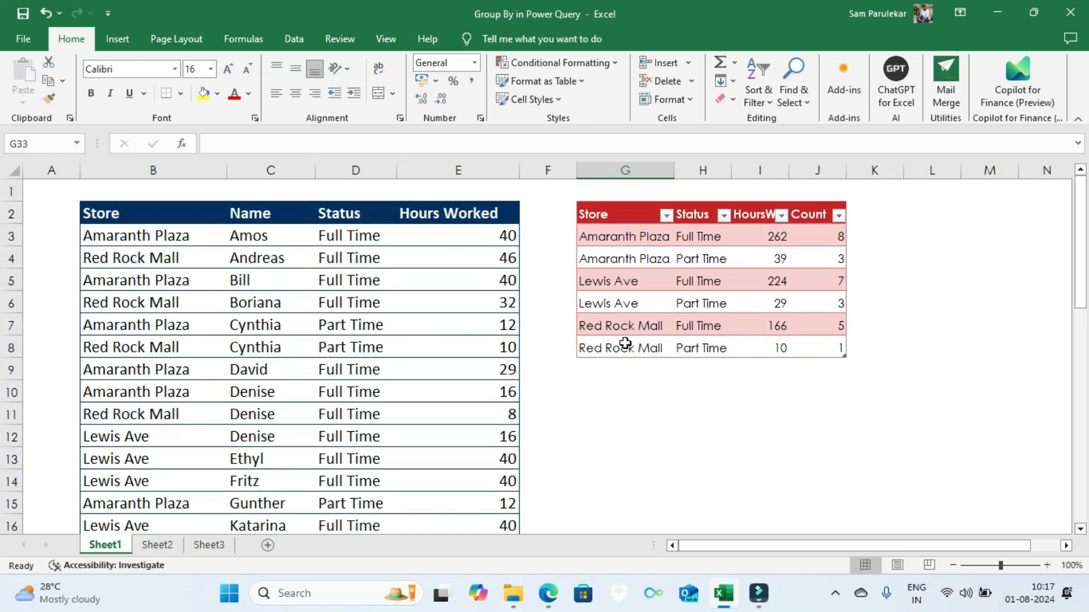
left_click(636, 262)
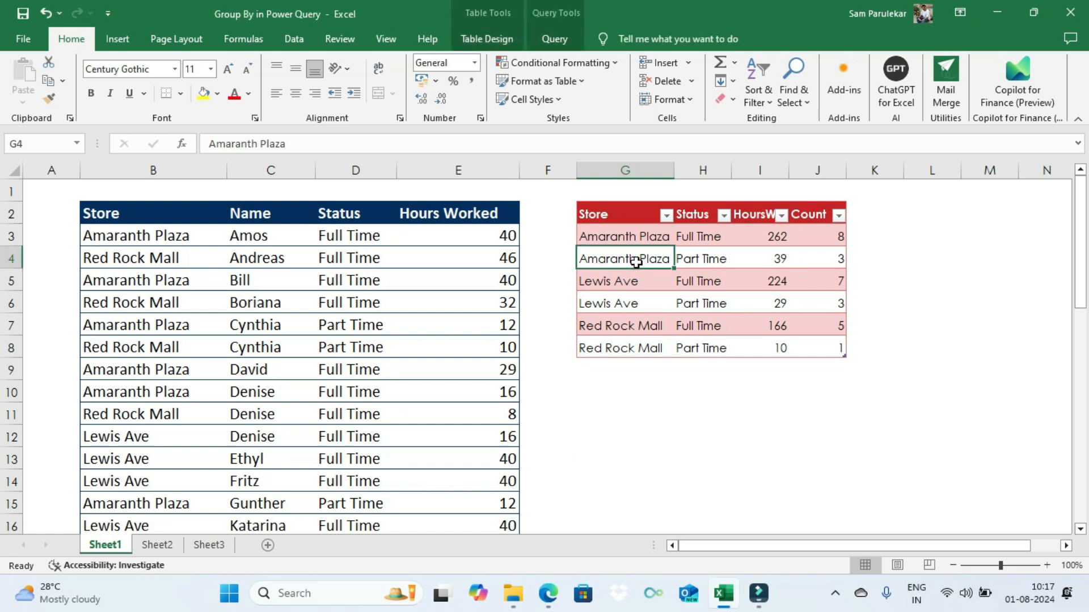
right_click(636, 262)
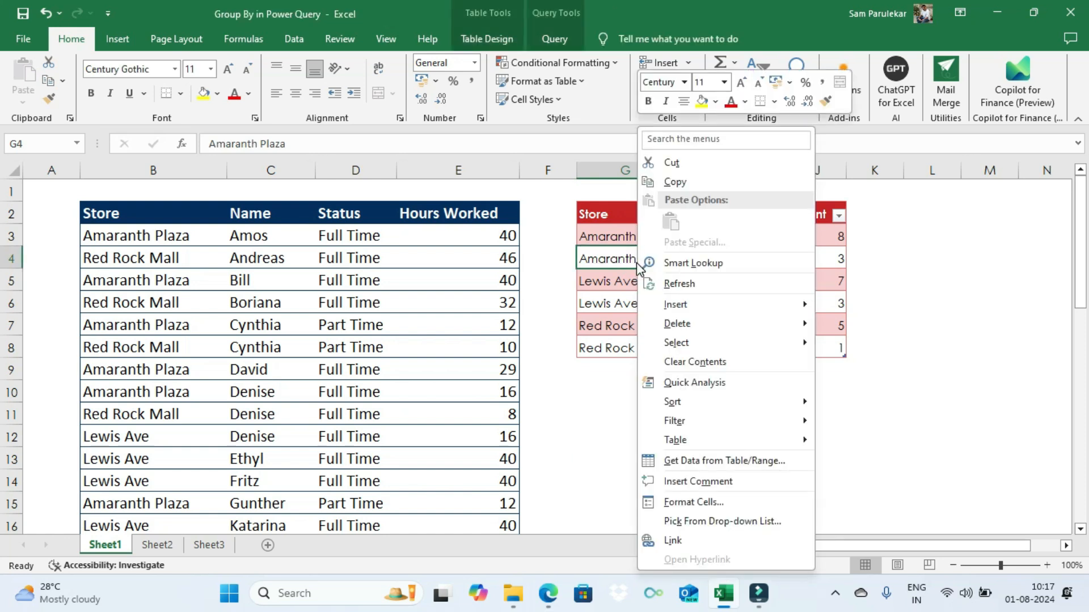
left_click(675, 285)
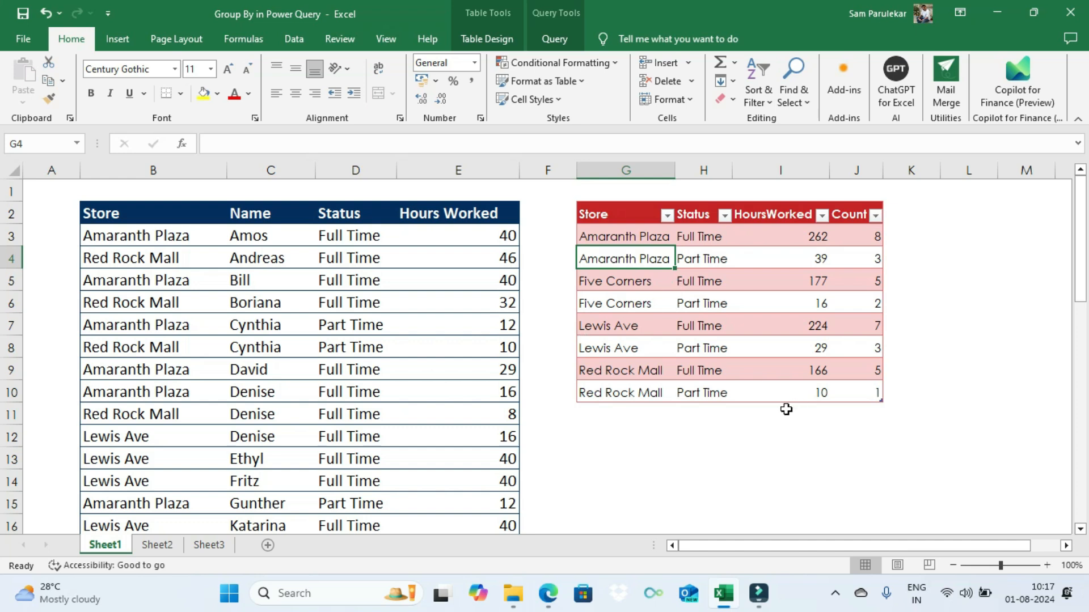
scroll(359, 418, "down", 9)
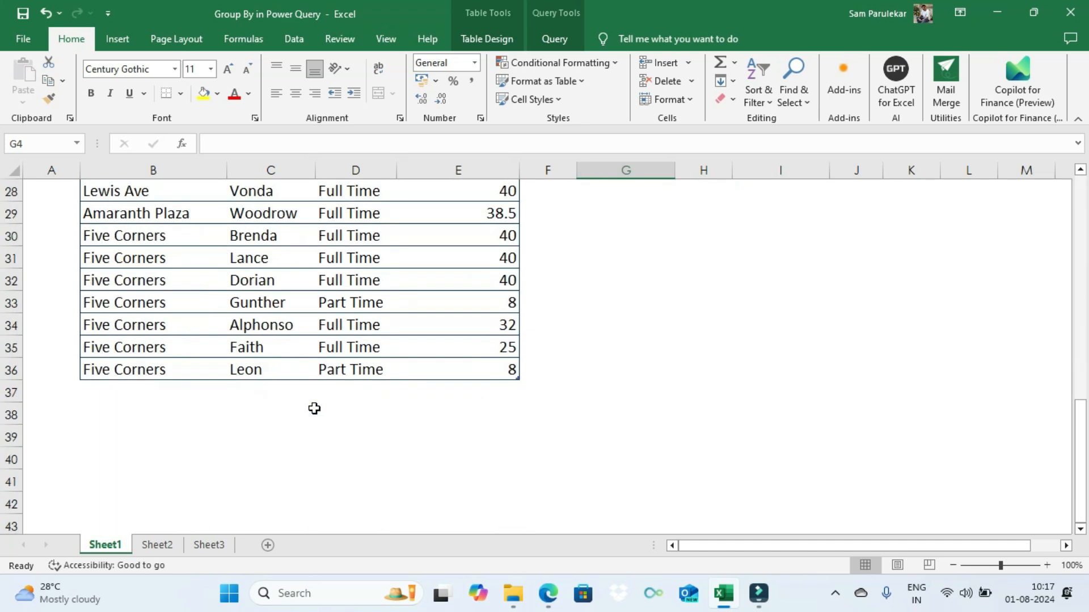
scroll(600, 447, "up", 9)
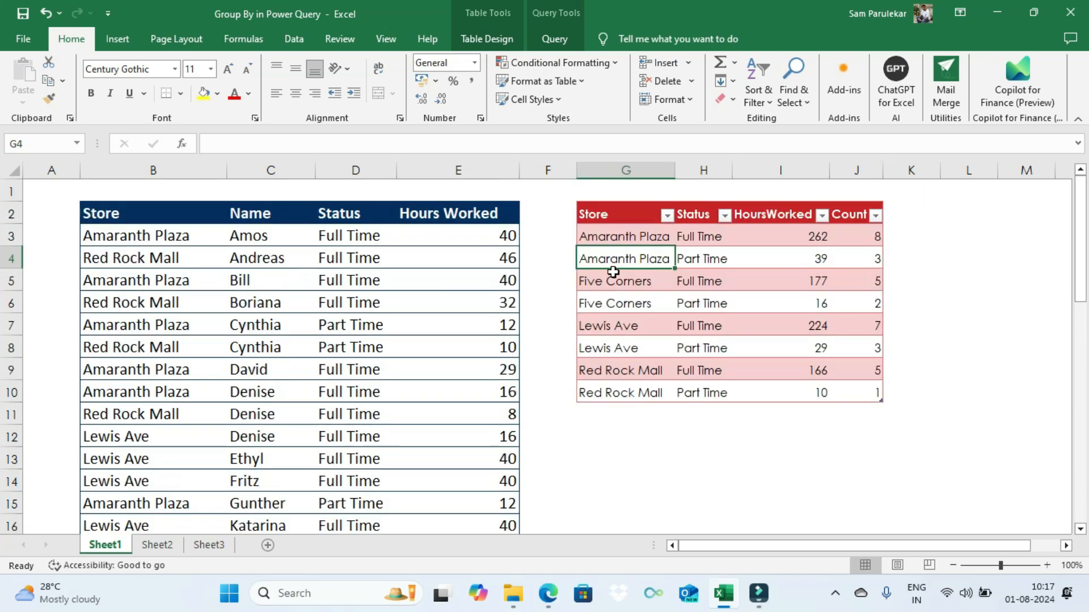
left_click(613, 273)
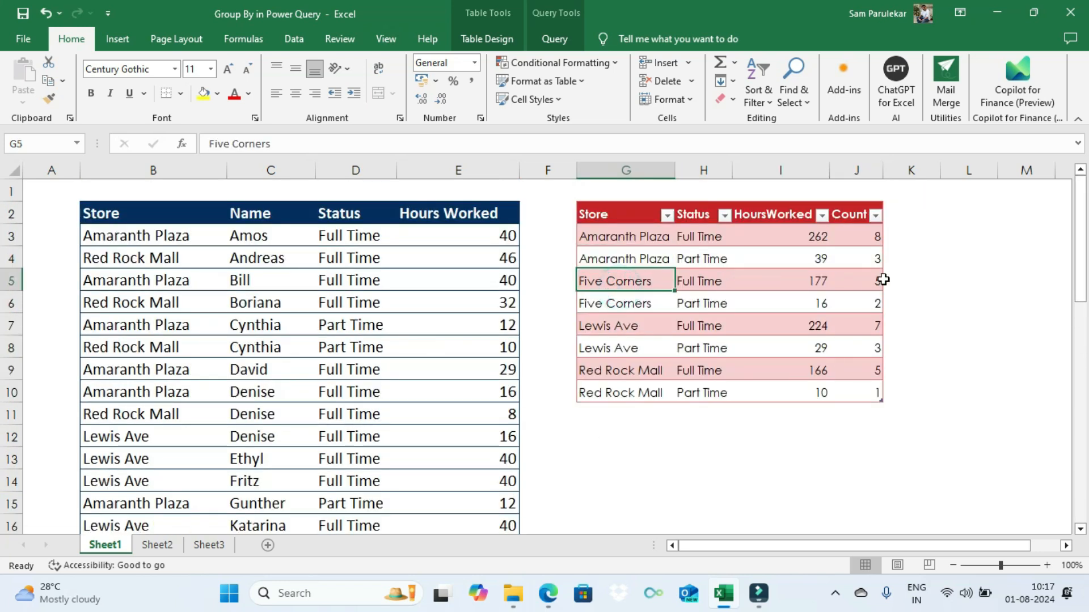